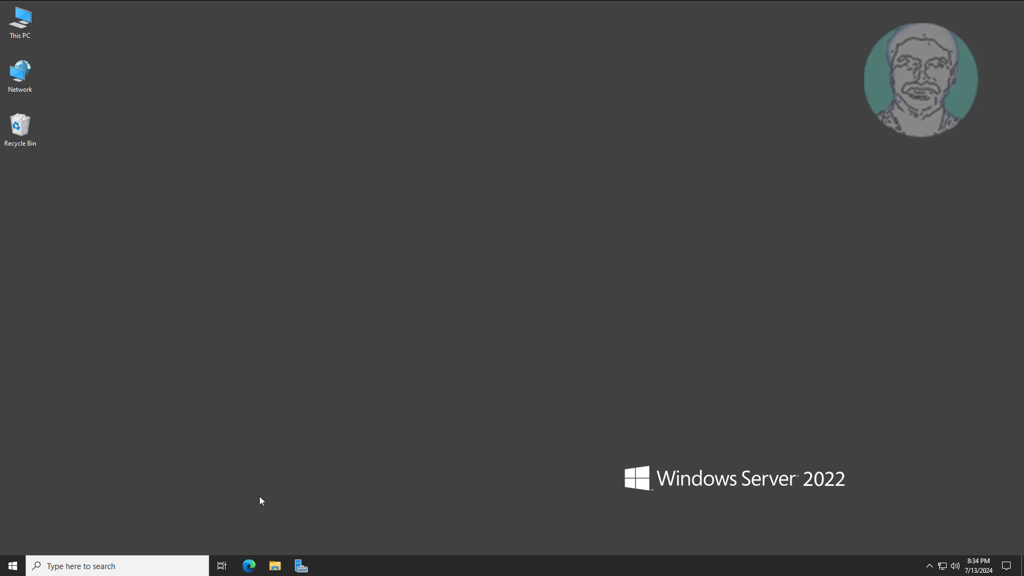
# Start Server Manager and launch Group Policy Management from its Tools menu.
pyautogui.click(301, 566)
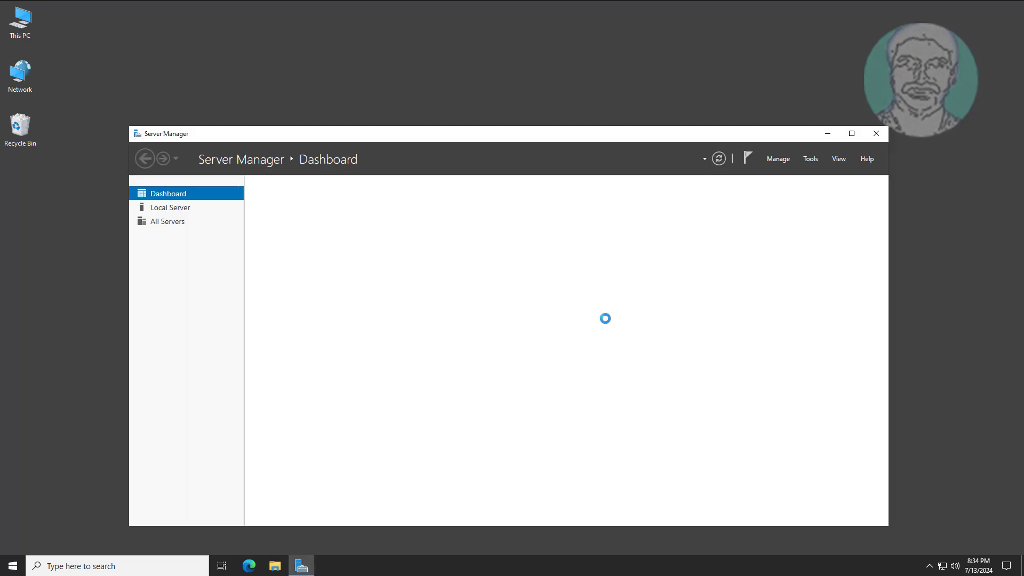
pyautogui.click(812, 159)
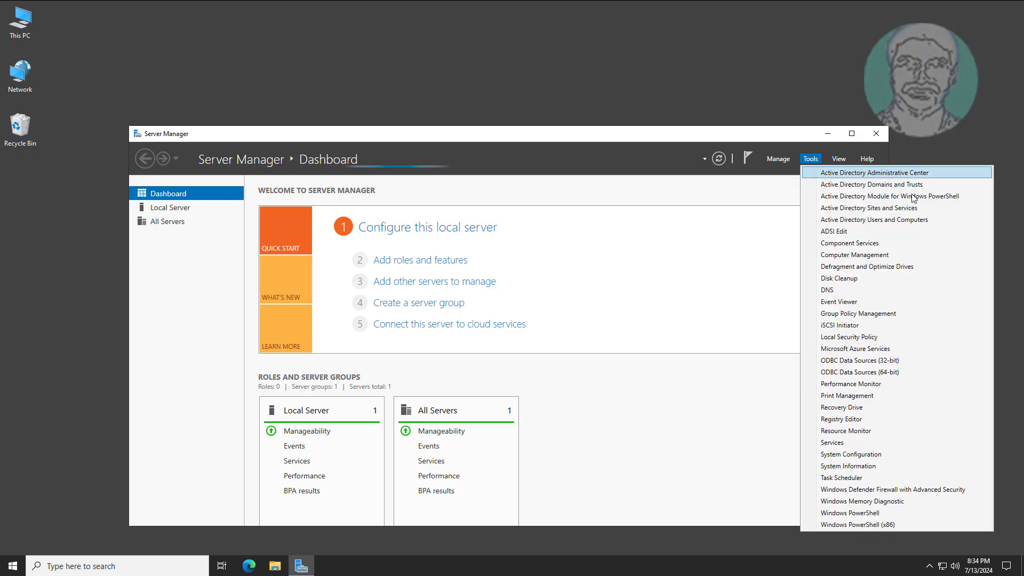
pyautogui.click(879, 313)
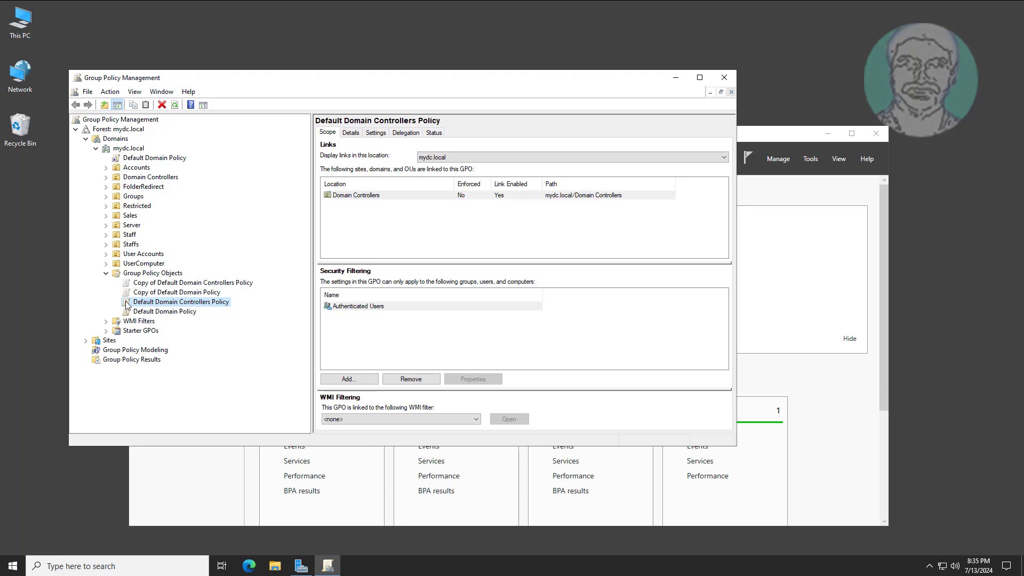
# Create a new GPO named 'Enable Remote Desktop GPO' under Group Policy Objects and select it.
pyautogui.click(106, 274)
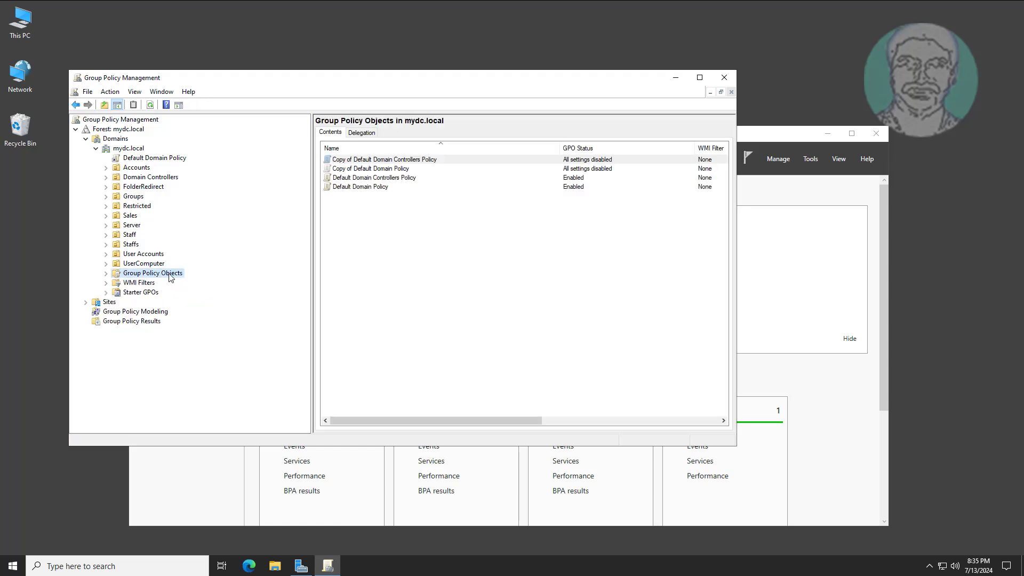
pyautogui.rightClick(170, 273)
pyautogui.click(219, 281)
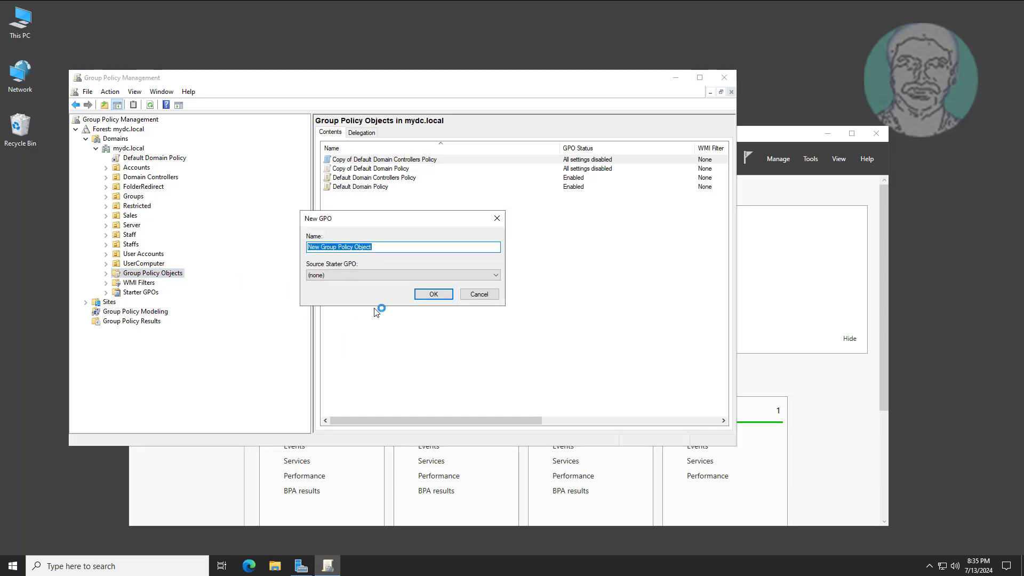
pyautogui.write('Enable Remote Desktop GPO')
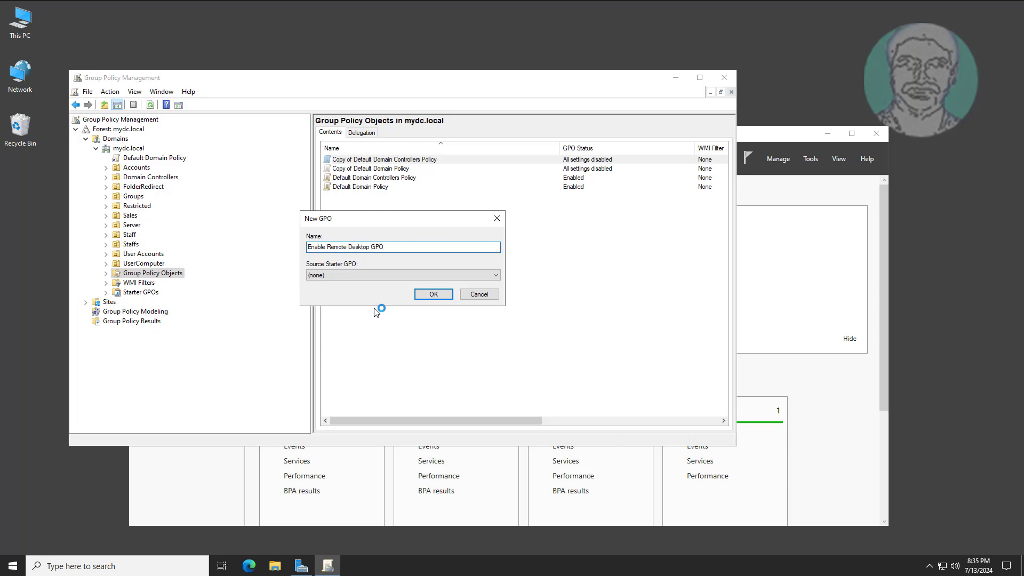
pyautogui.click(426, 295)
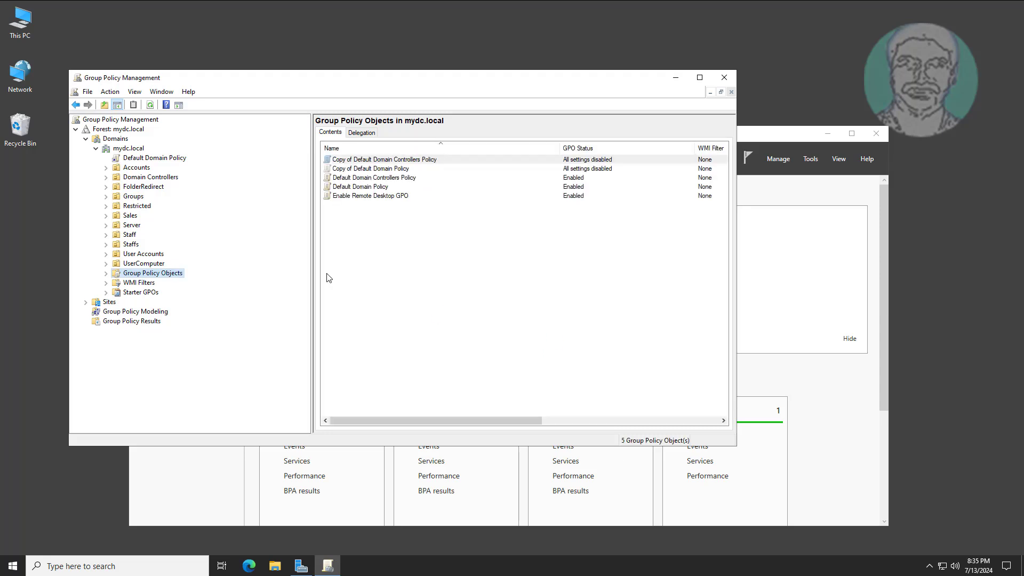
pyautogui.click(105, 274)
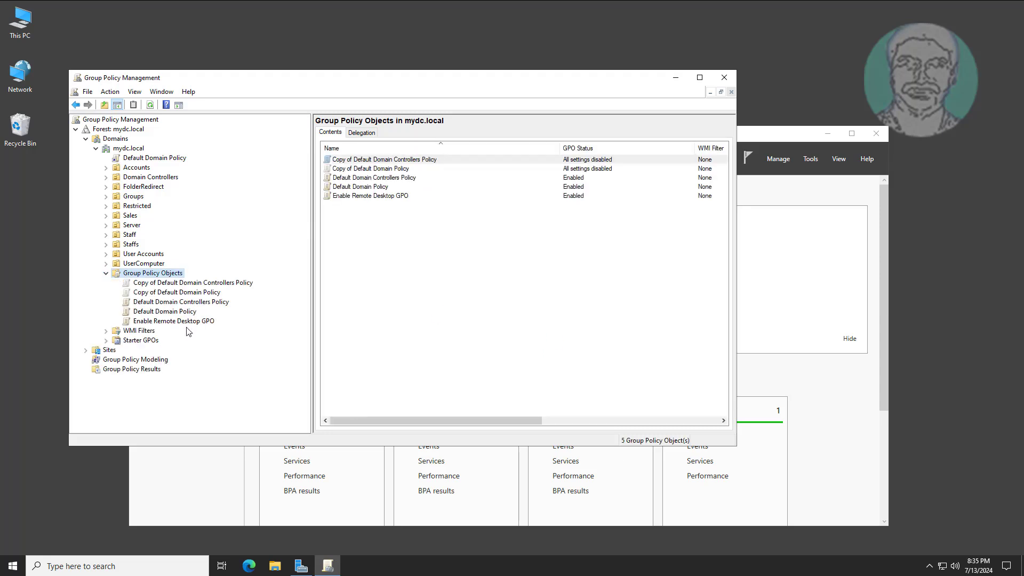
pyautogui.click(201, 322)
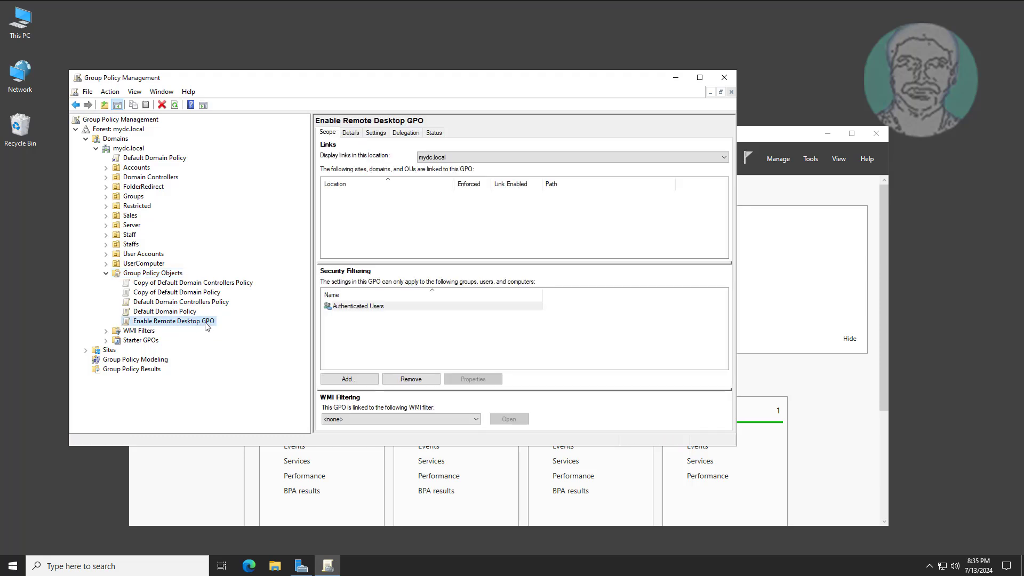
# Edit the GPO in an enlarged editor and expand Computer Policies > Administrative Templates > Windows Components.
pyautogui.rightClick(207, 326)
pyautogui.click(231, 334)
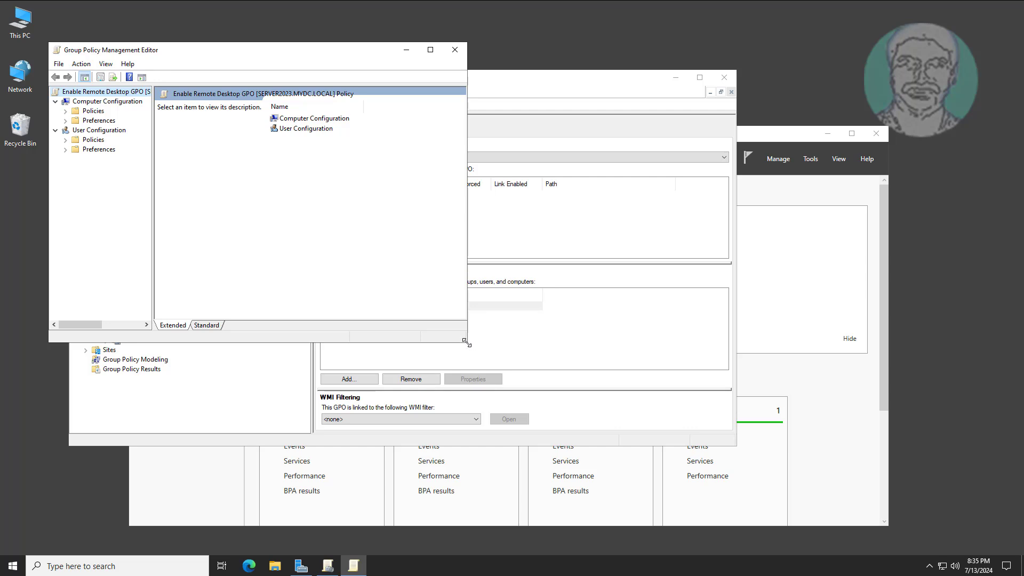
pyautogui.moveTo(466, 341); pyautogui.dragTo(935, 478)
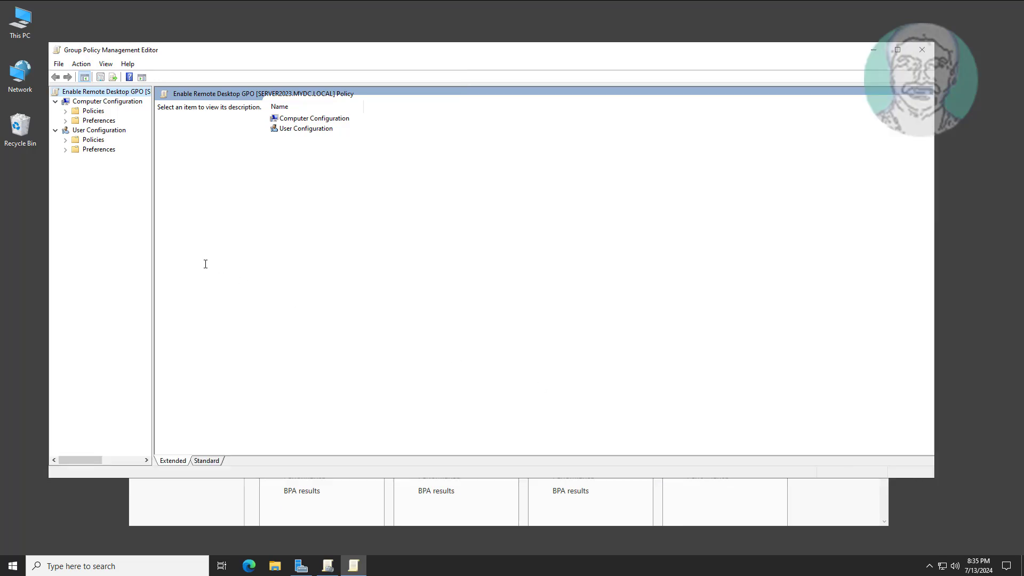
pyautogui.moveTo(152, 246); pyautogui.dragTo(238, 247)
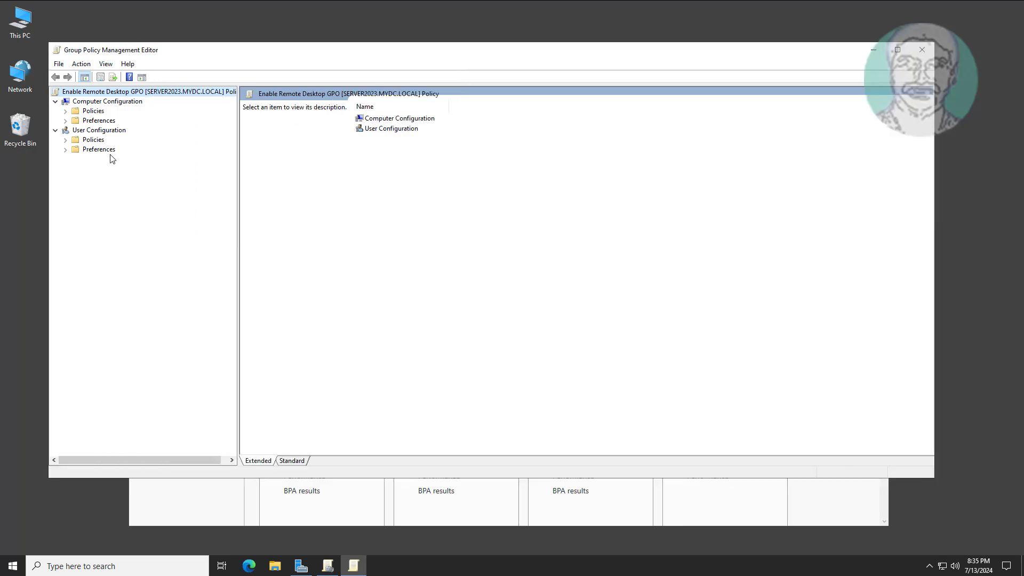
pyautogui.click(92, 112)
pyautogui.click(66, 112)
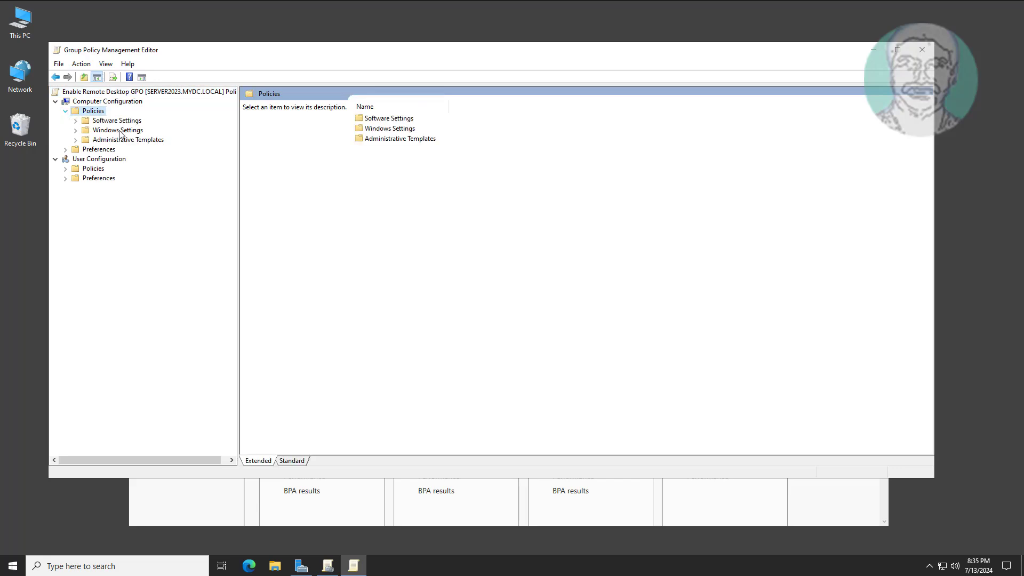
pyautogui.click(137, 139)
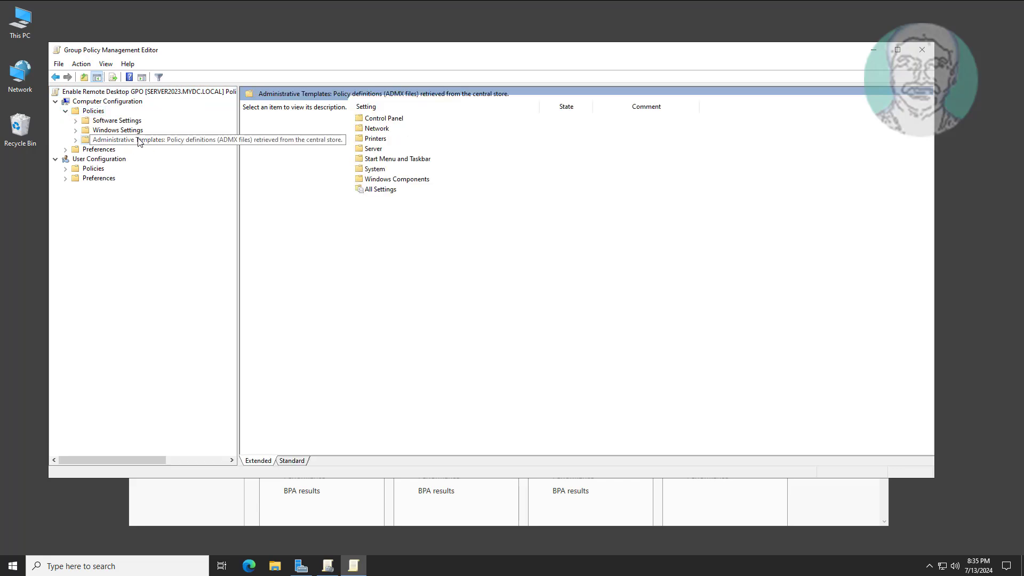
pyautogui.click(75, 140)
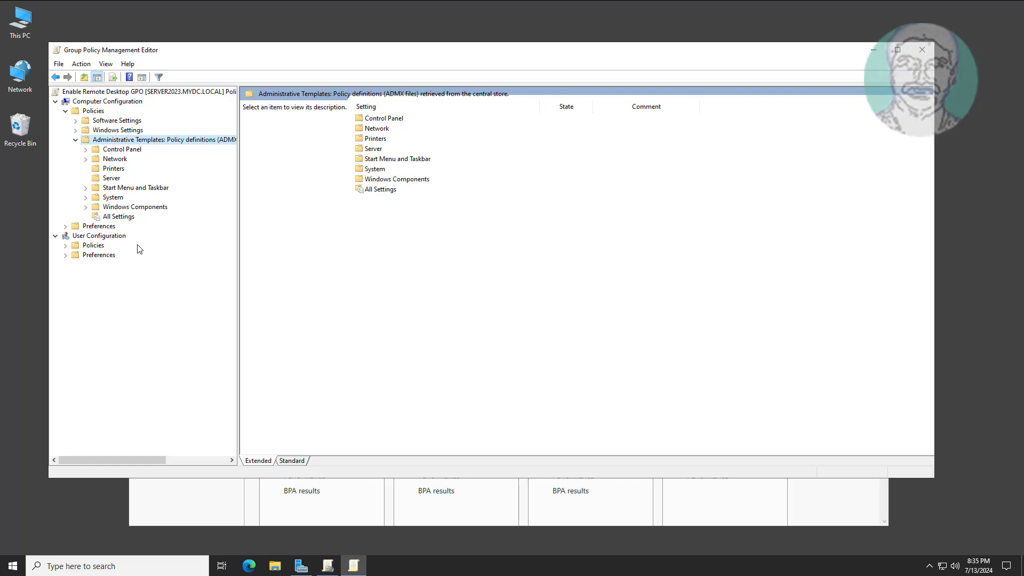
pyautogui.click(113, 197)
pyautogui.click(126, 207)
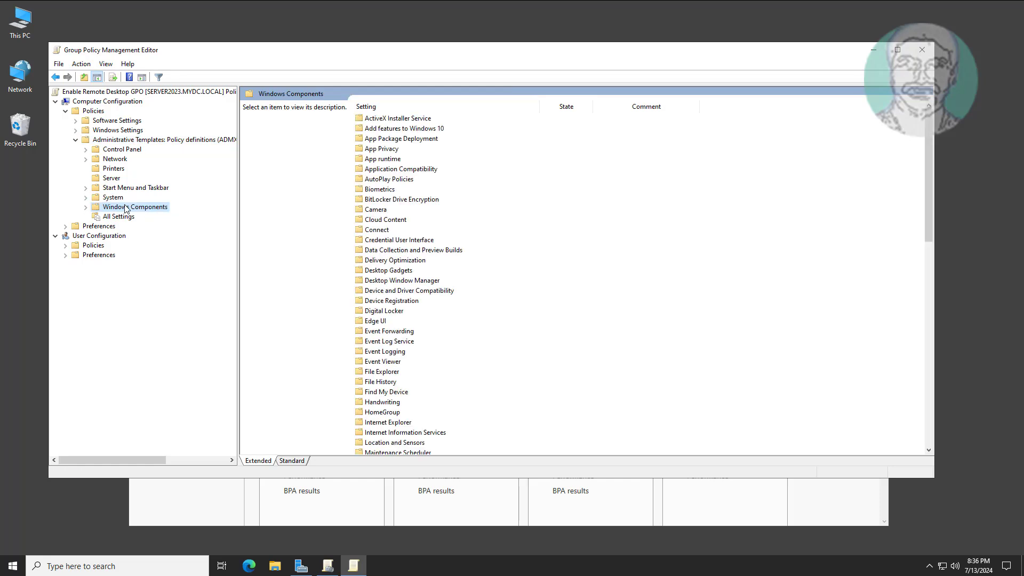
pyautogui.click(86, 207)
# Drill into Remote Desktop Services > Remote Desktop Session Host > Connections.
pyautogui.click(141, 342)
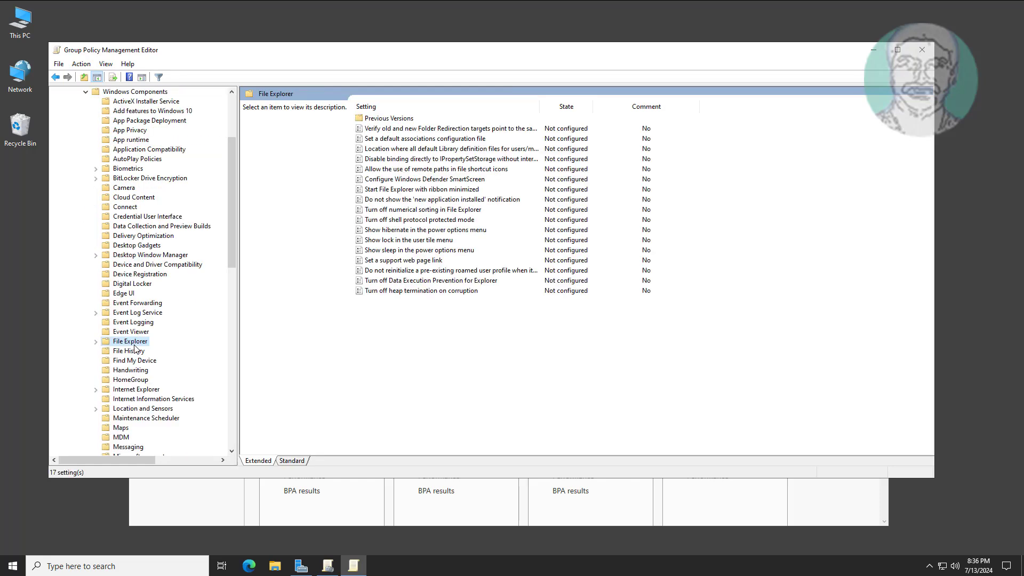
pyautogui.press('r')
pyautogui.scroll(-5, 188, 351)
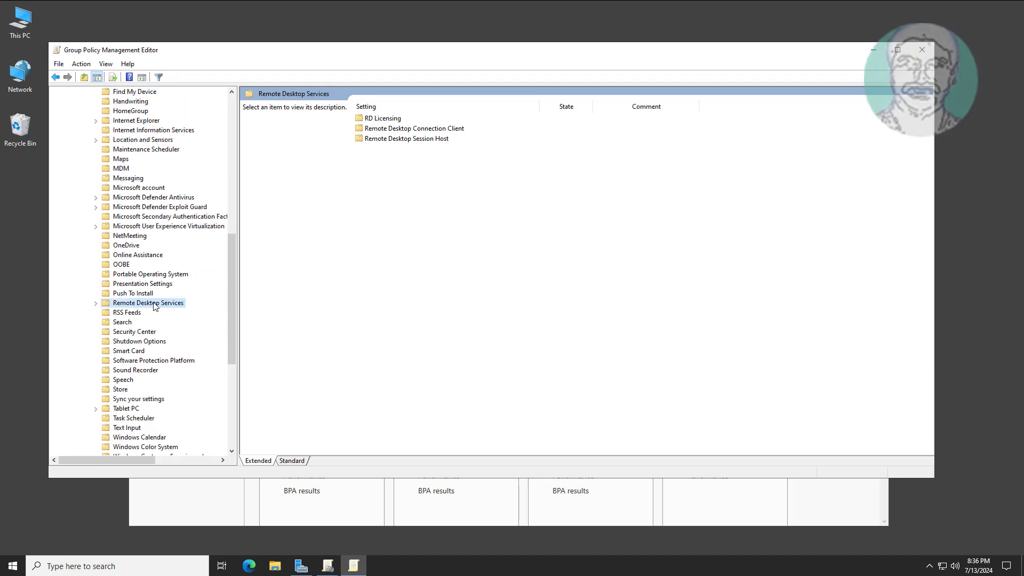
pyautogui.click(97, 303)
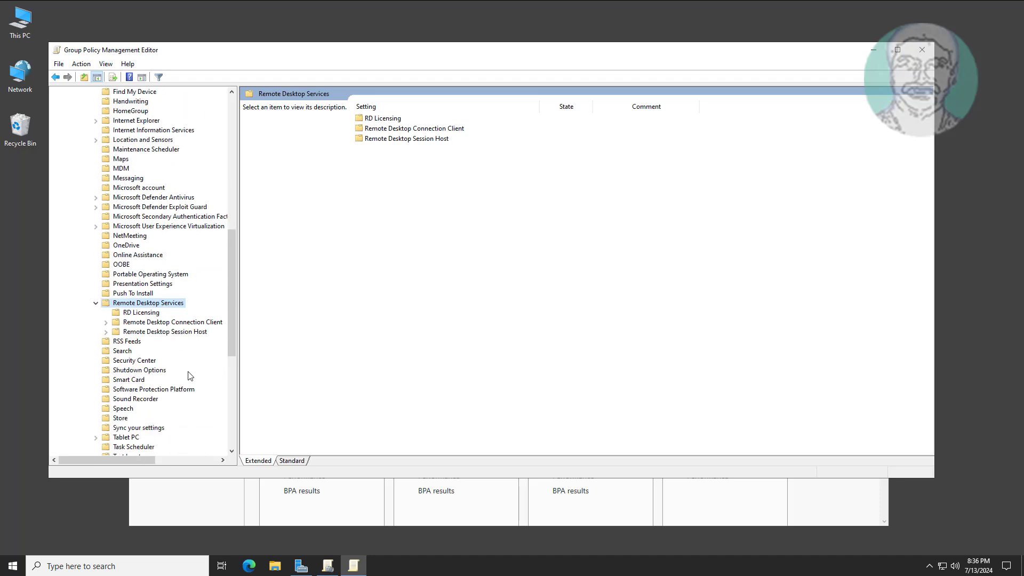
pyautogui.moveTo(237, 330); pyautogui.dragTo(289, 330)
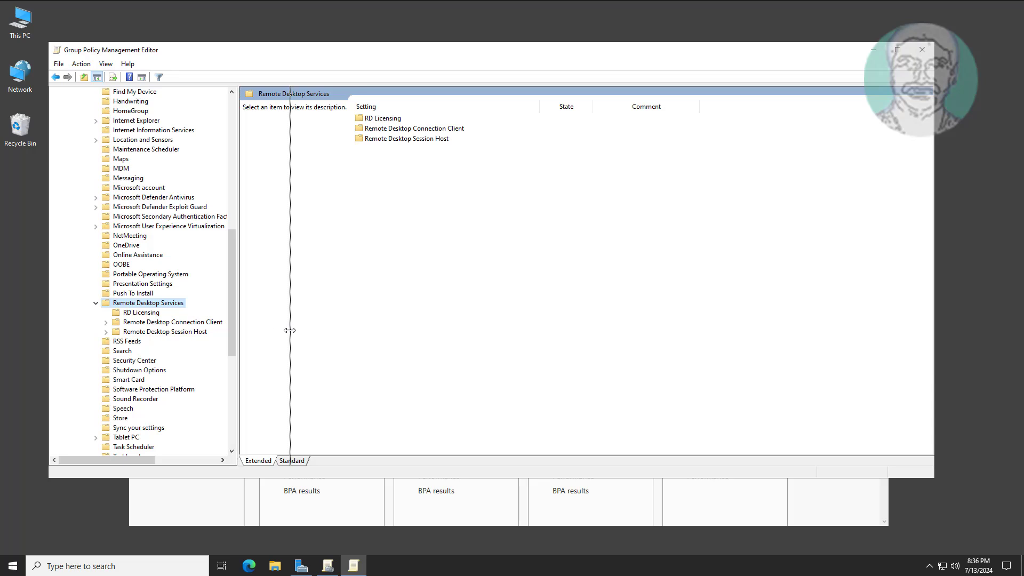
pyautogui.click(184, 322)
pyautogui.click(182, 333)
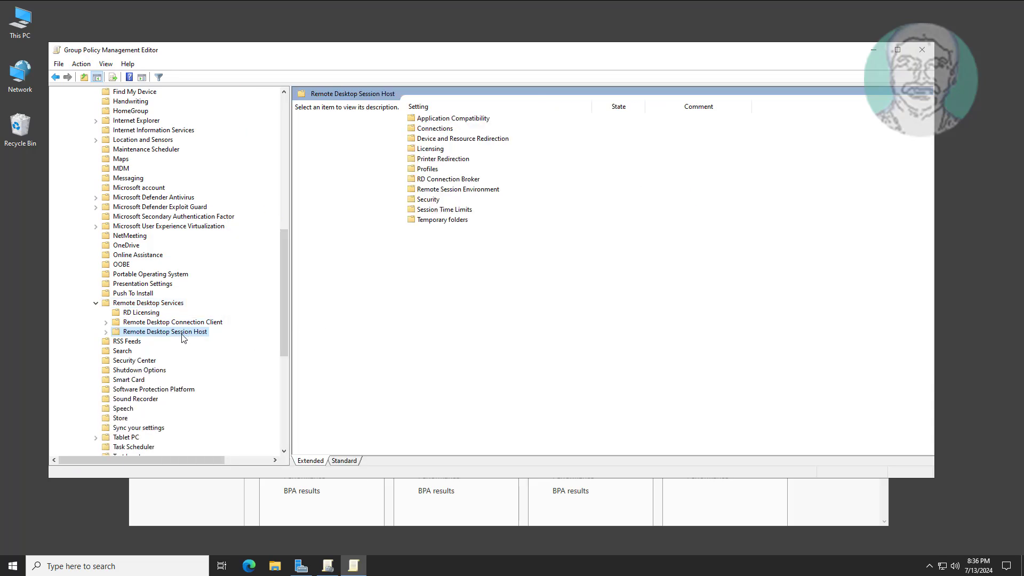
pyautogui.click(106, 332)
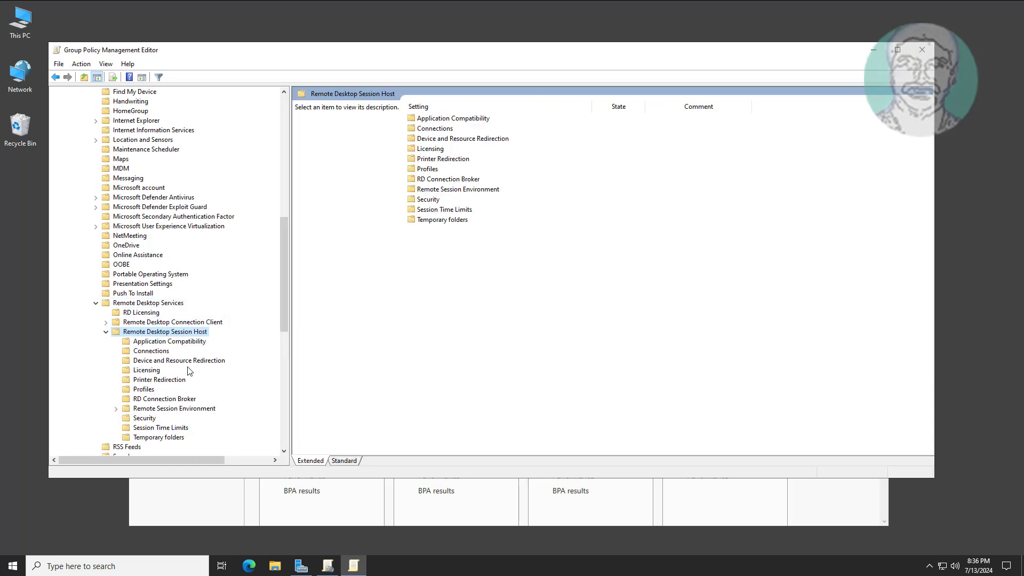
pyautogui.click(154, 353)
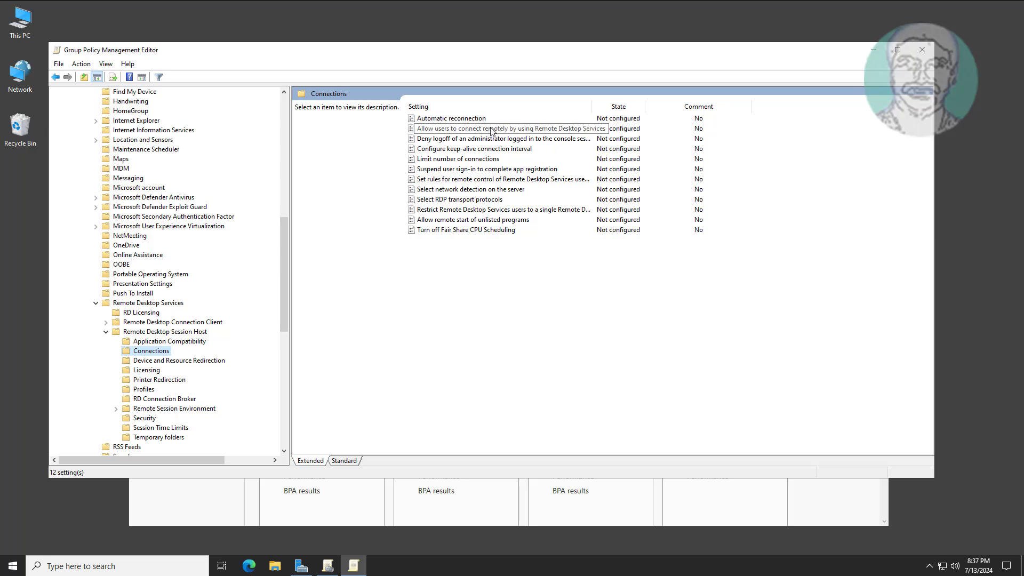
# Set 'Allow users to connect remotely by using Remote Desktop Services' to Enabled.
pyautogui.click(492, 131)
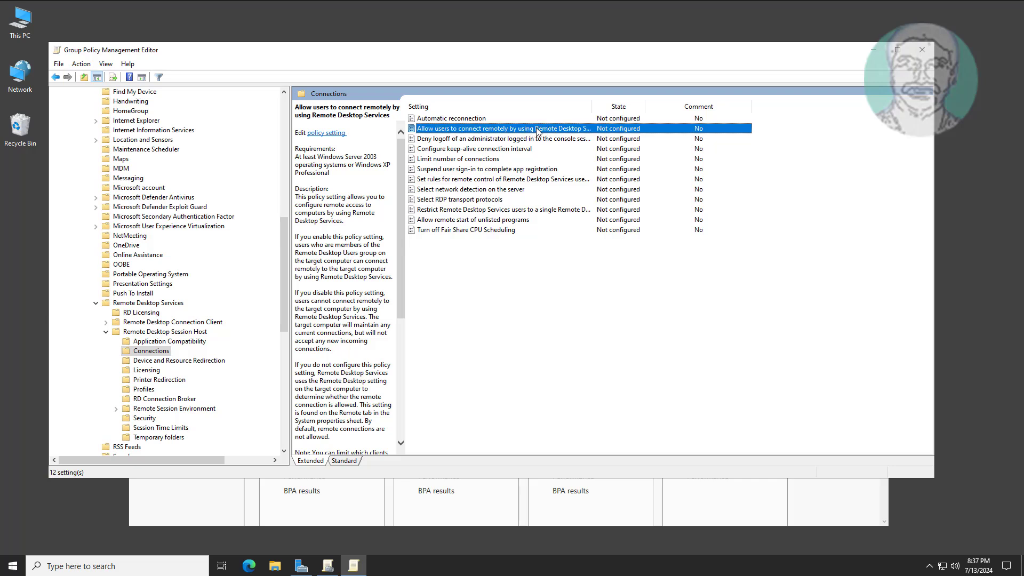
pyautogui.doubleClick(537, 130)
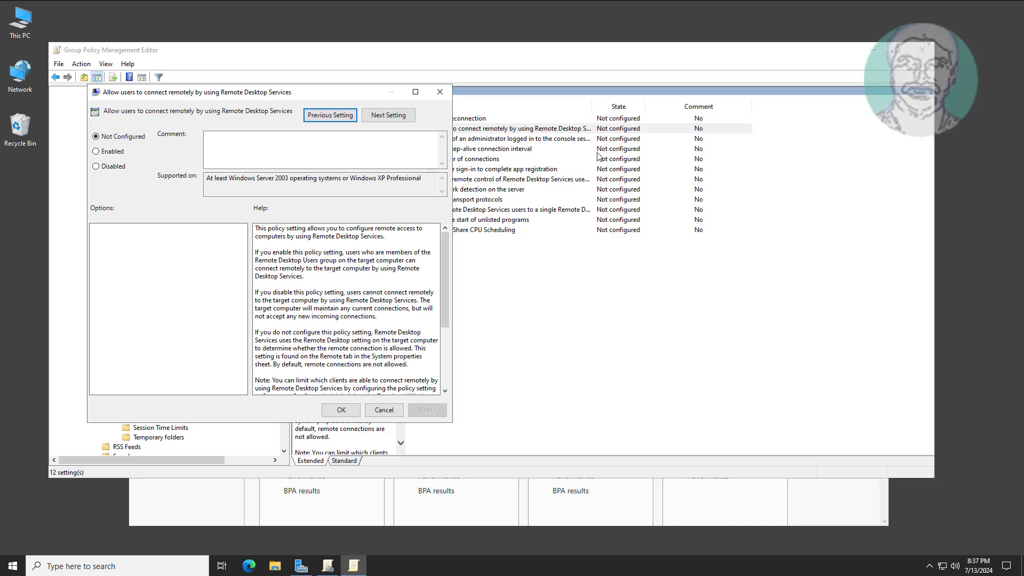
pyautogui.click(96, 153)
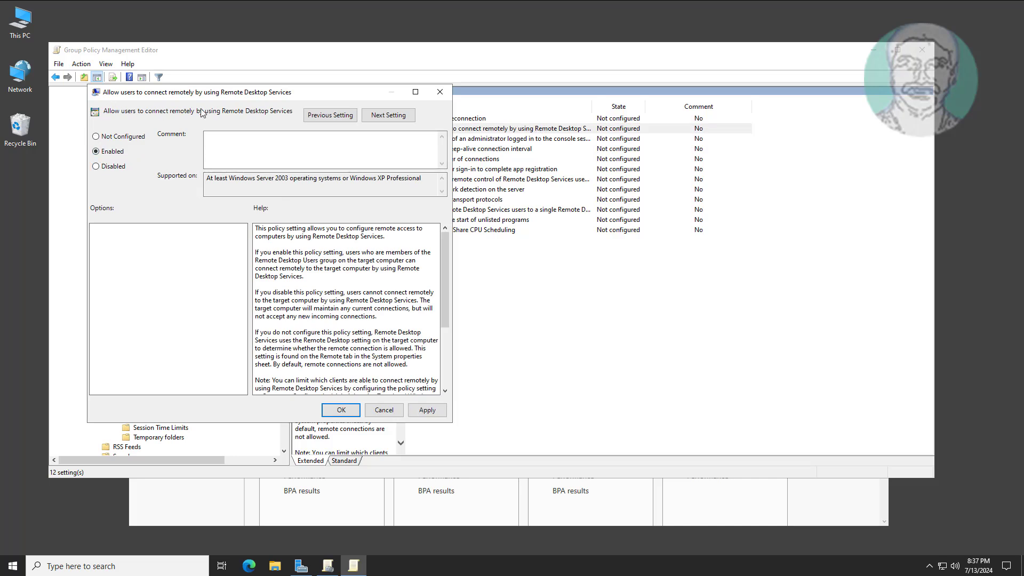
pyautogui.click(433, 410)
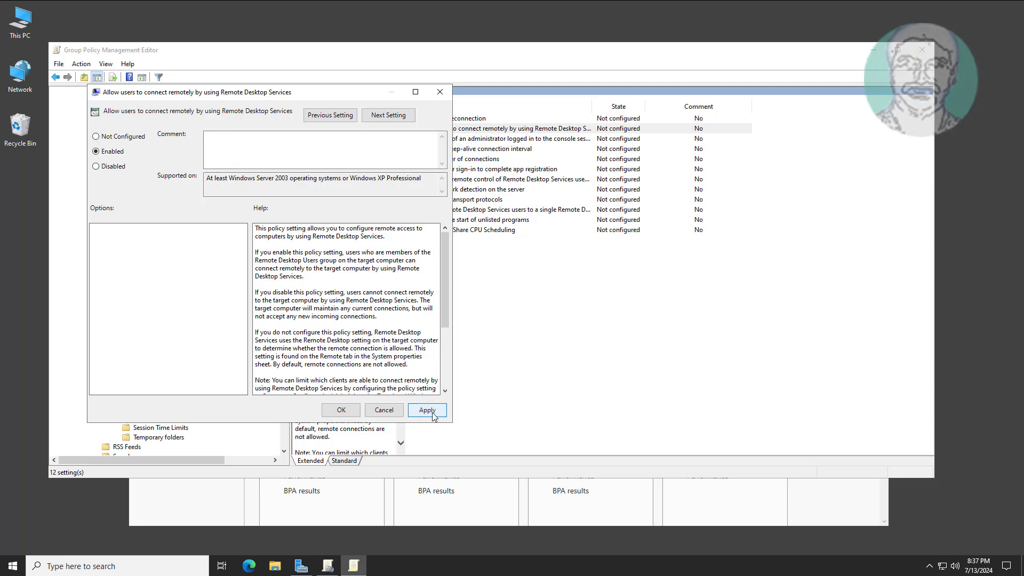
pyautogui.click(350, 416)
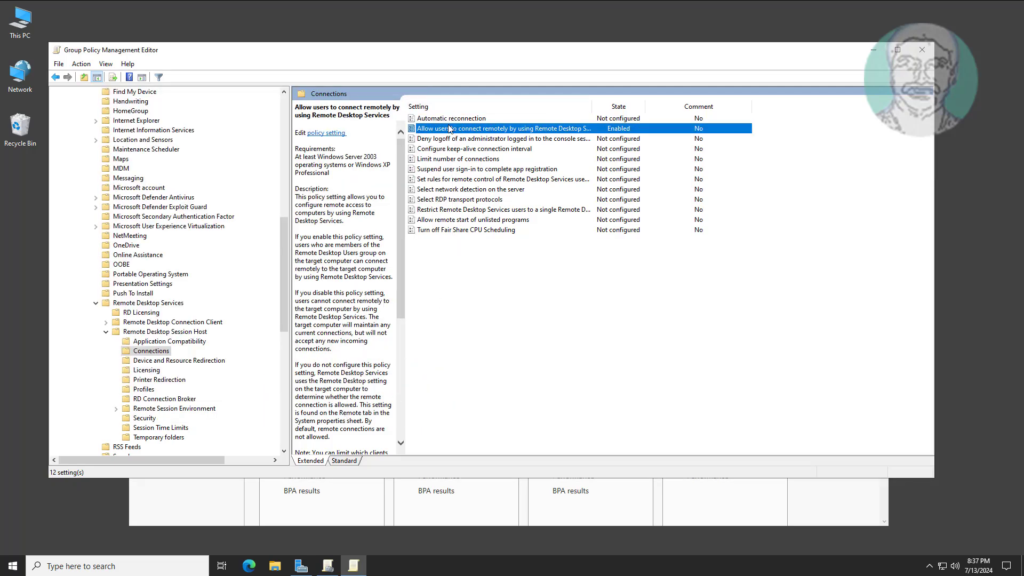
pyautogui.click(145, 419)
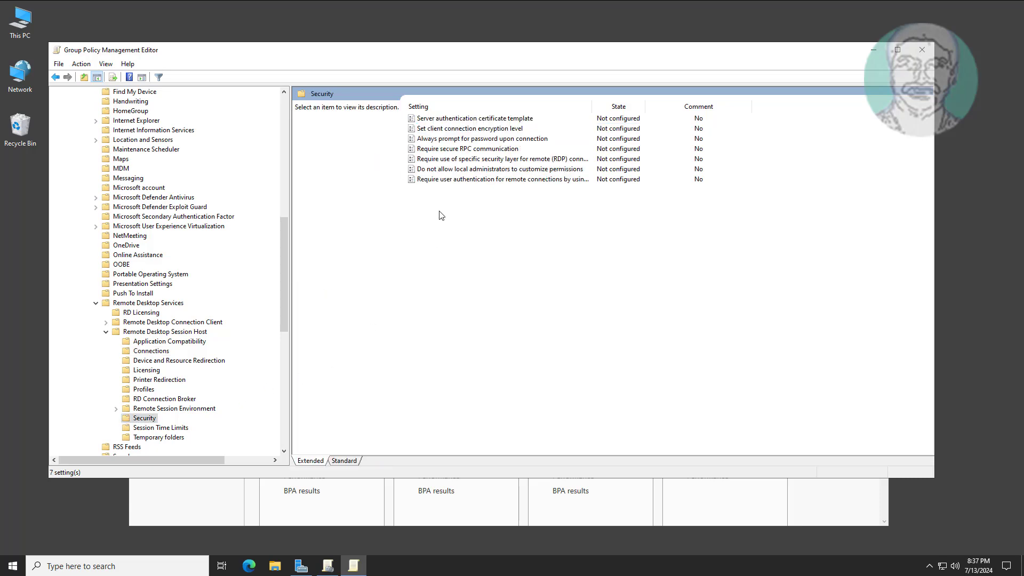
# Set 'Require user authentication for remote connections by using Network Level Authentication' to Enabled.
pyautogui.click(497, 181)
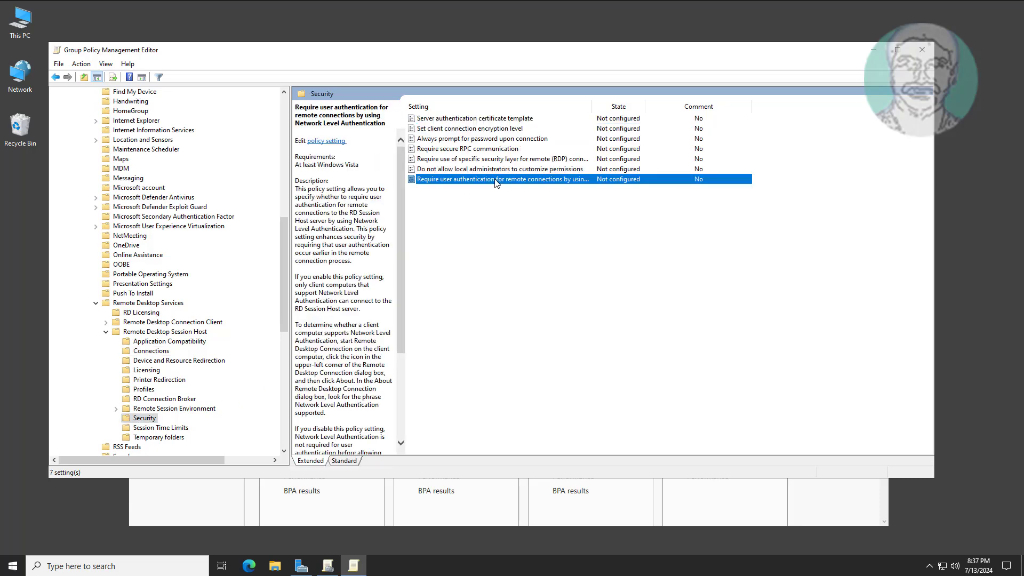
pyautogui.doubleClick(528, 184)
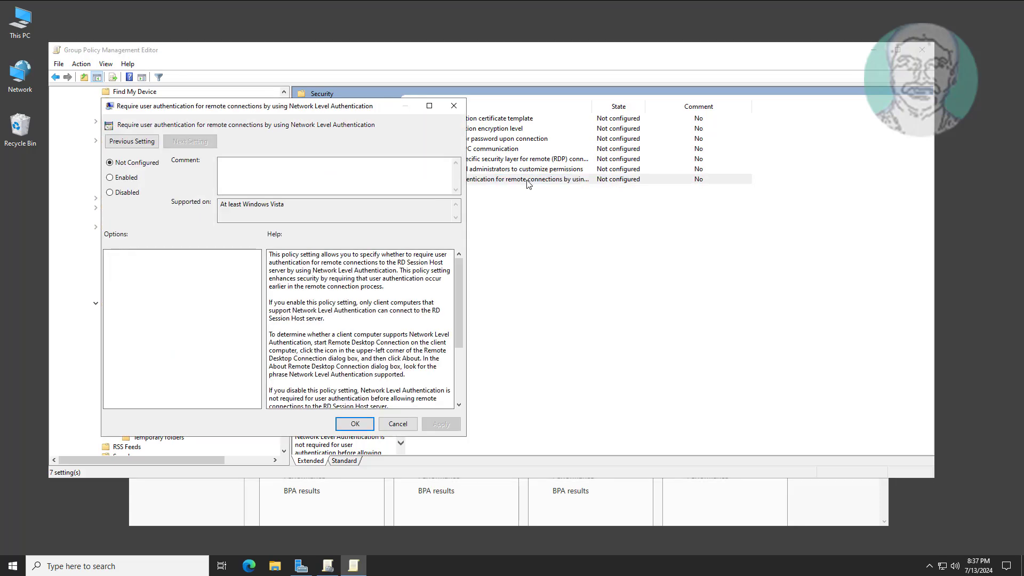
pyautogui.click(117, 180)
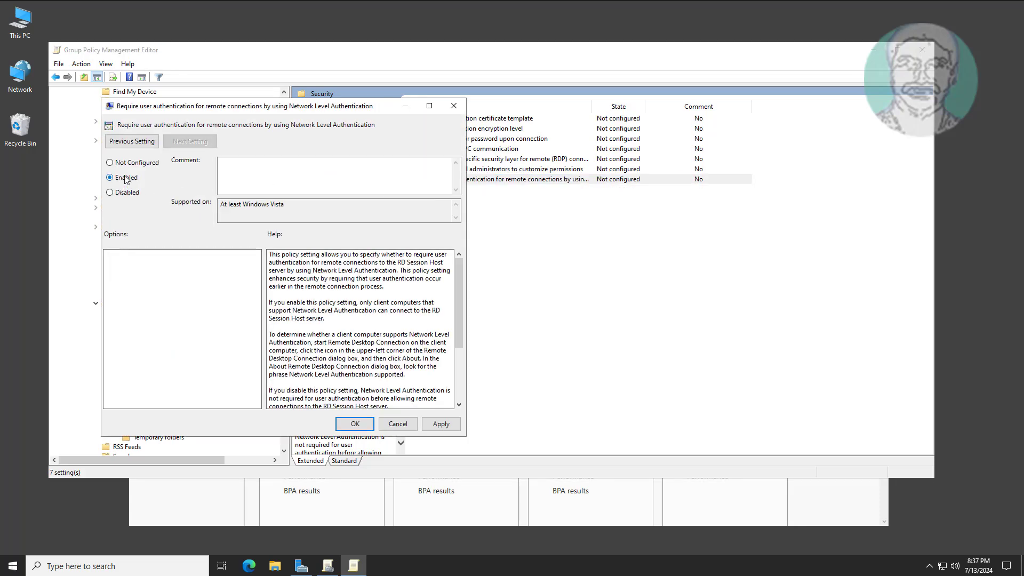
pyautogui.click(441, 430)
pyautogui.click(355, 423)
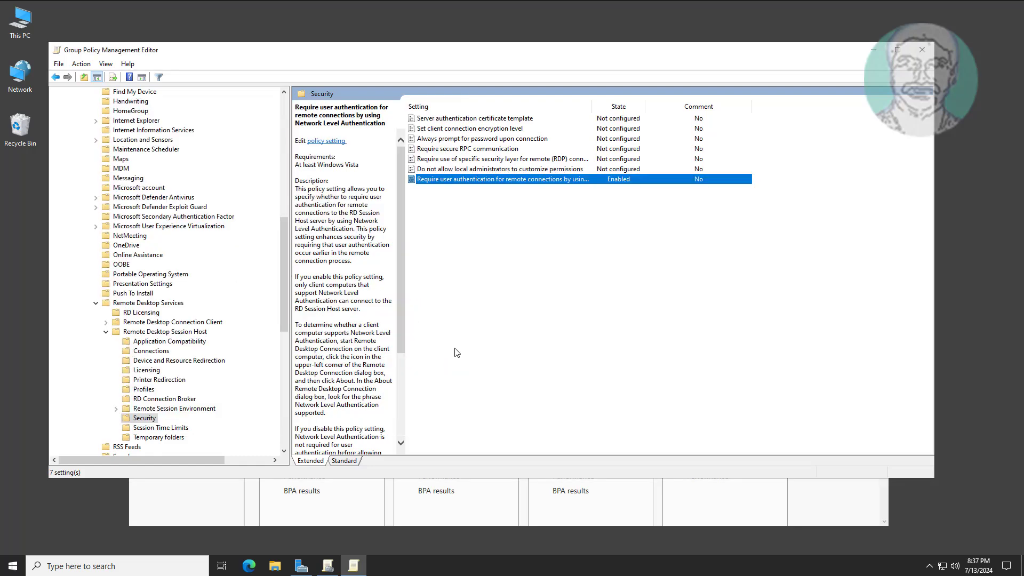
pyautogui.moveTo(285, 284); pyautogui.dragTo(280, 147)
# Navigate to Windows Settings > Security Settings > Windows Defender Firewall > Inbound Rules.
pyautogui.click(85, 207)
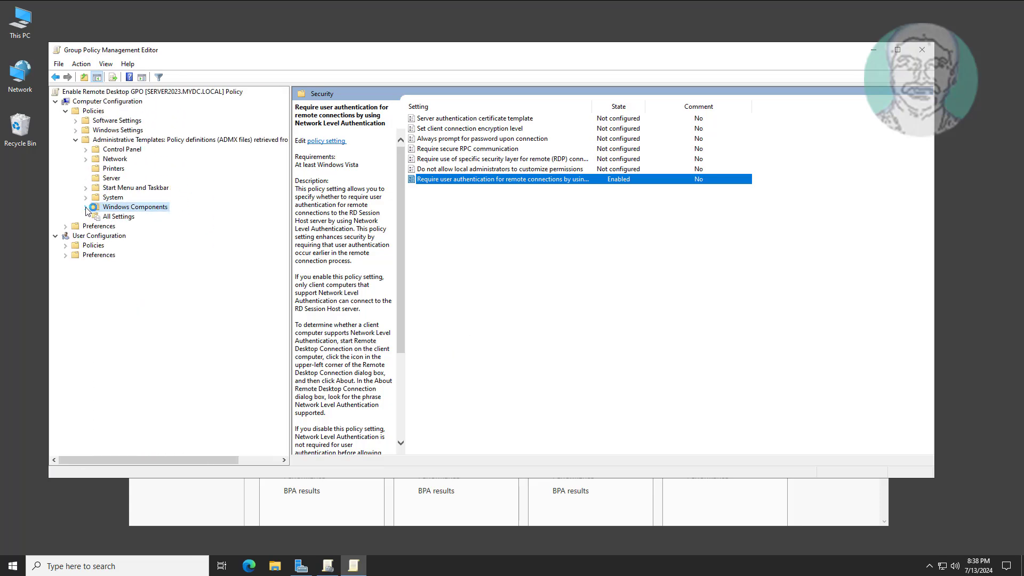
pyautogui.click(76, 140)
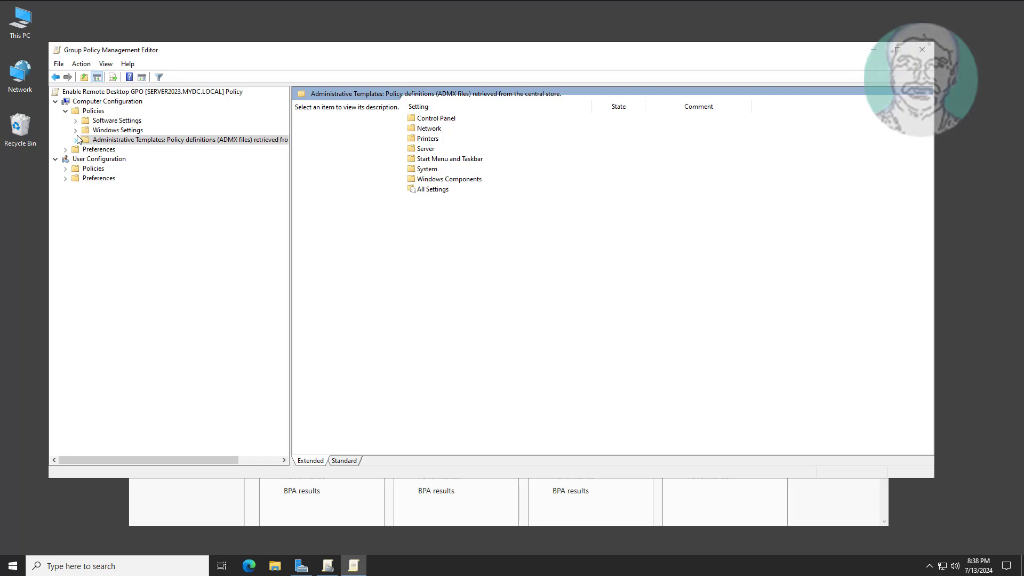
pyautogui.click(113, 131)
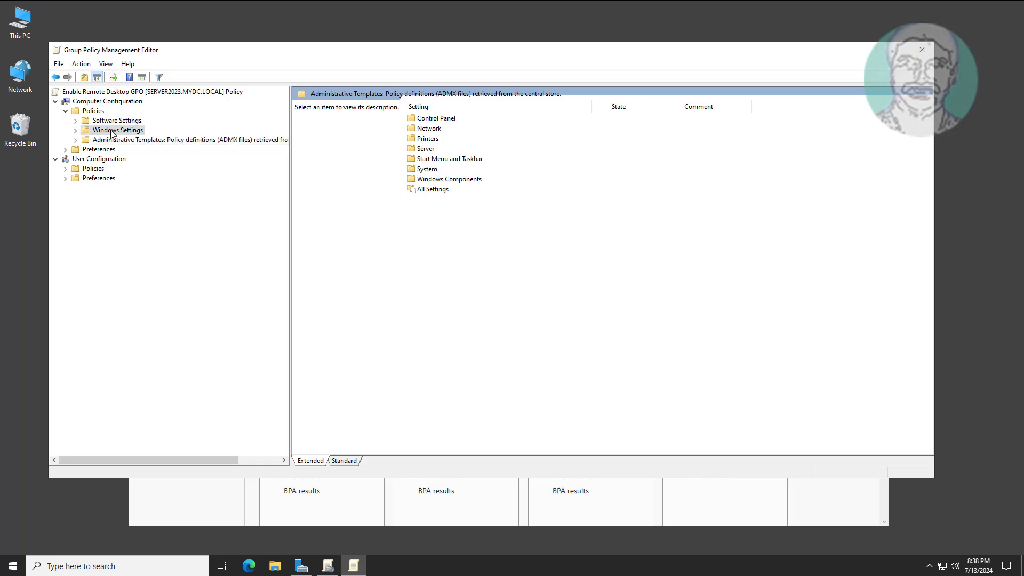
pyautogui.click(75, 131)
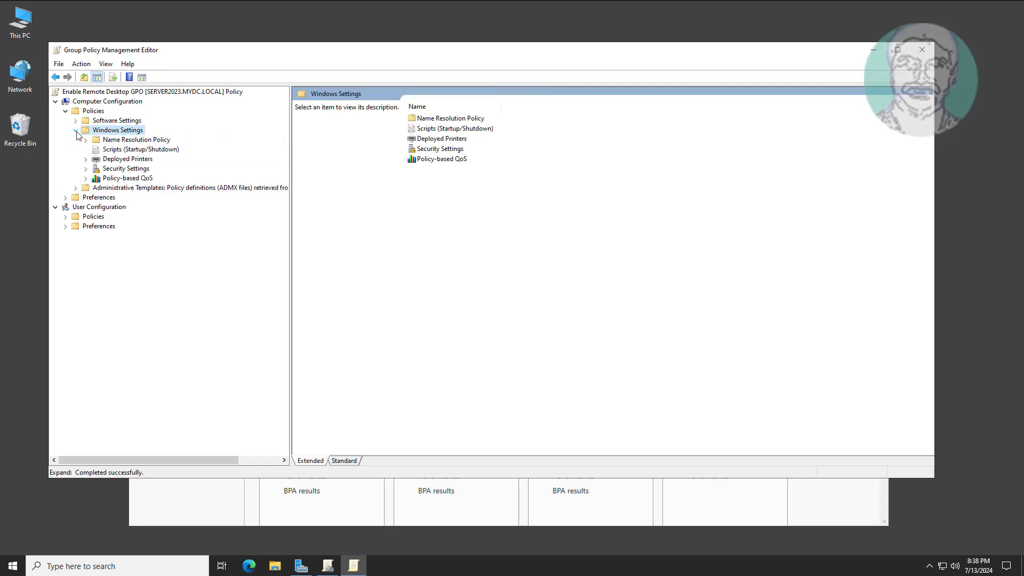
pyautogui.click(136, 169)
pyautogui.click(85, 170)
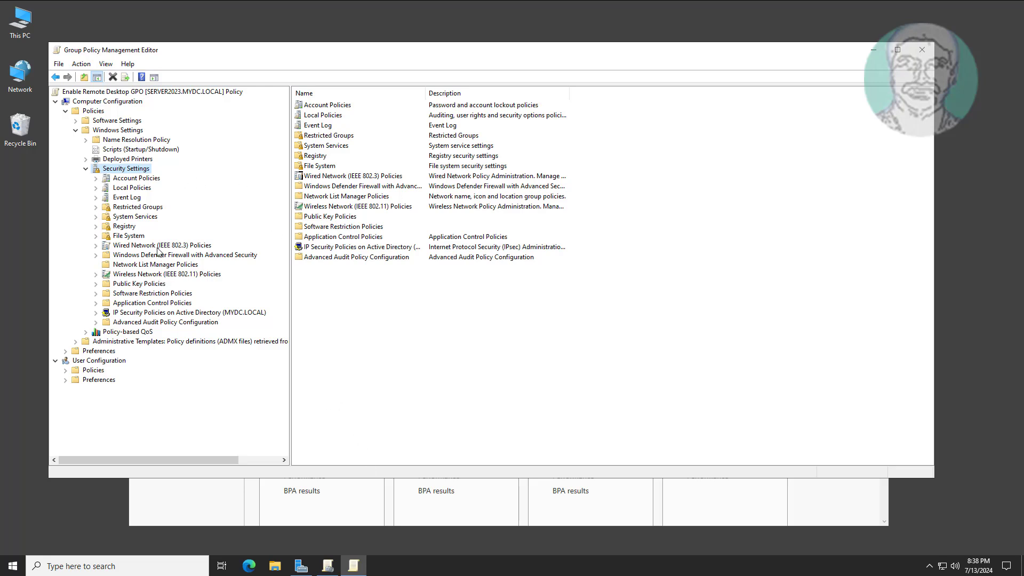
pyautogui.click(216, 255)
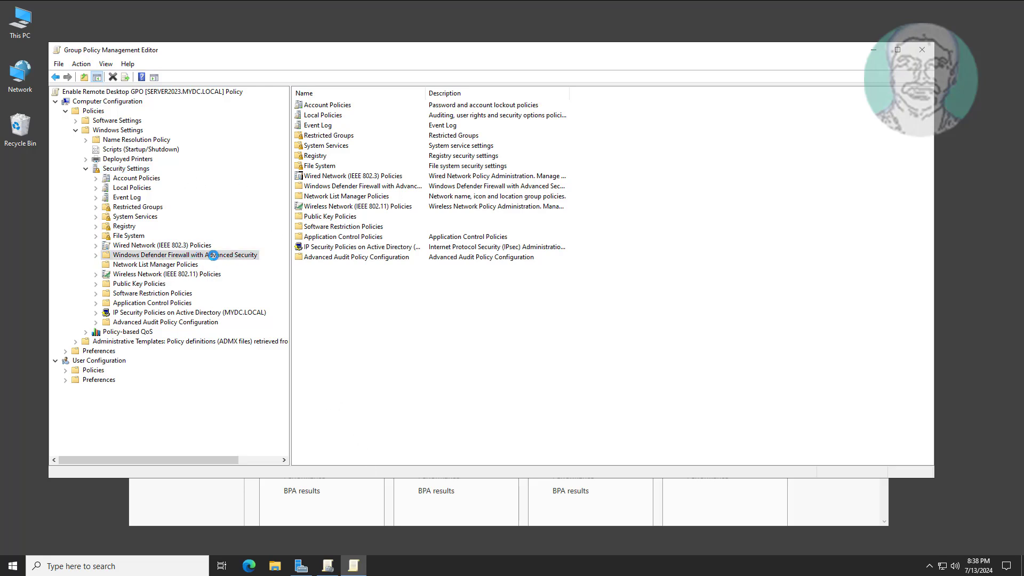
pyautogui.click(97, 256)
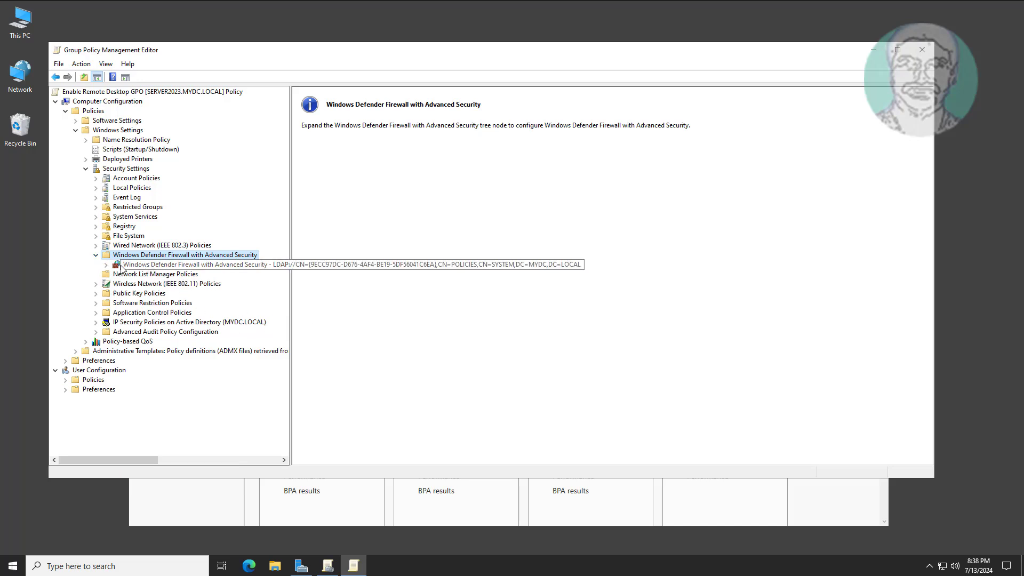
pyautogui.click(138, 266)
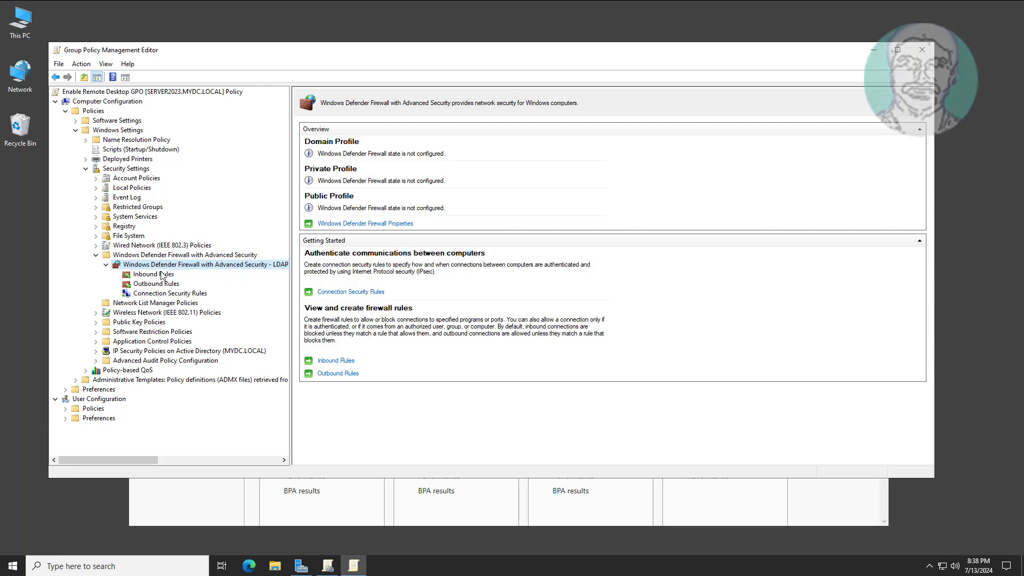
pyautogui.click(169, 275)
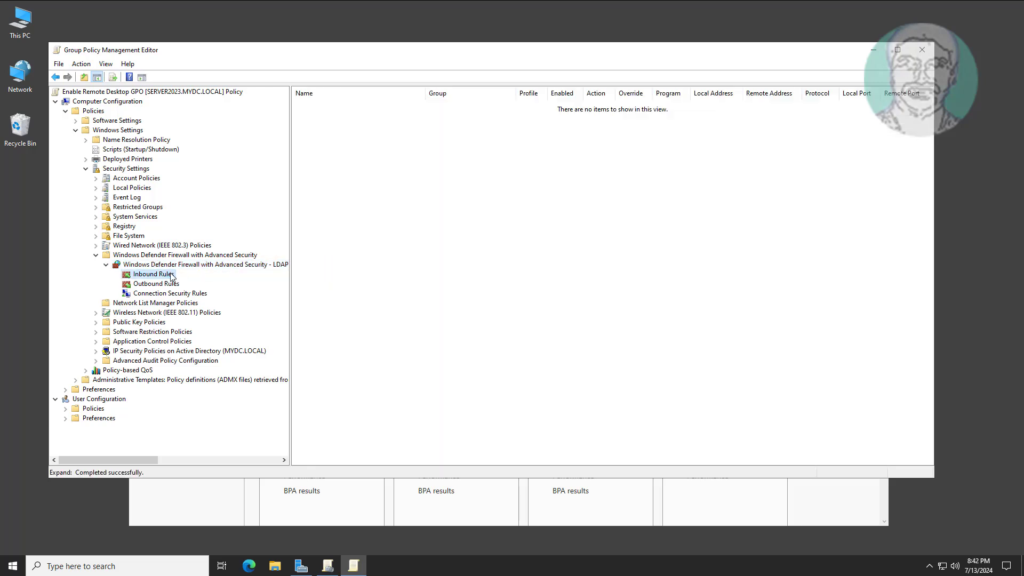
# Add the predefined Remote Desktop inbound rules, keeping all three and allowing the connection.
pyautogui.rightClick(171, 274)
pyautogui.click(203, 278)
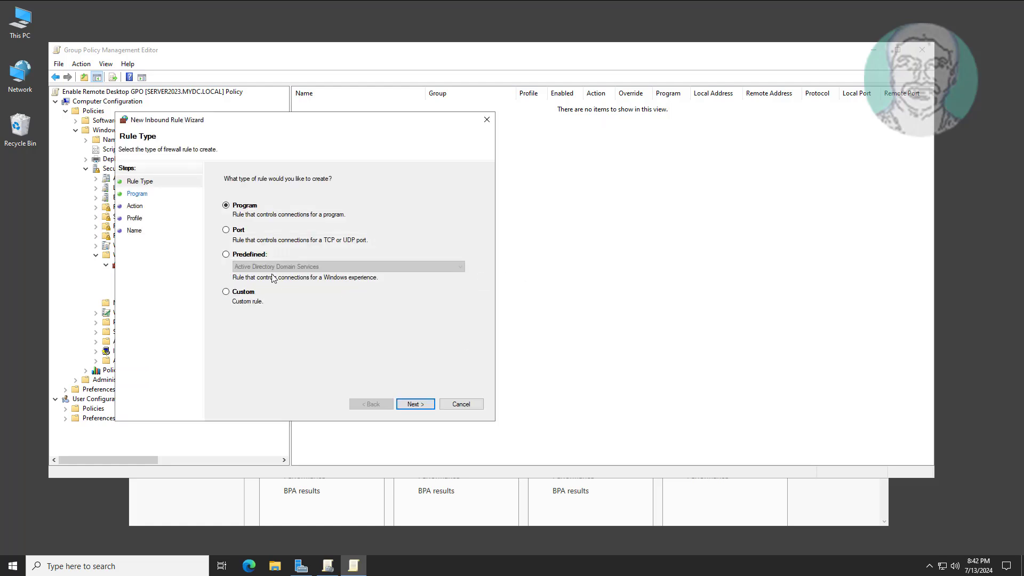
pyautogui.click(227, 256)
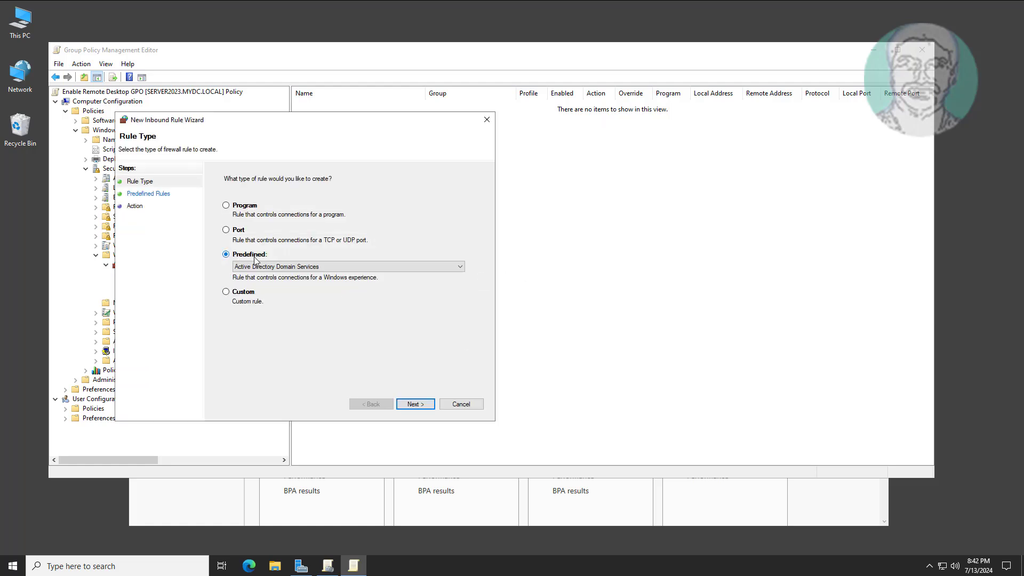
pyautogui.click(314, 267)
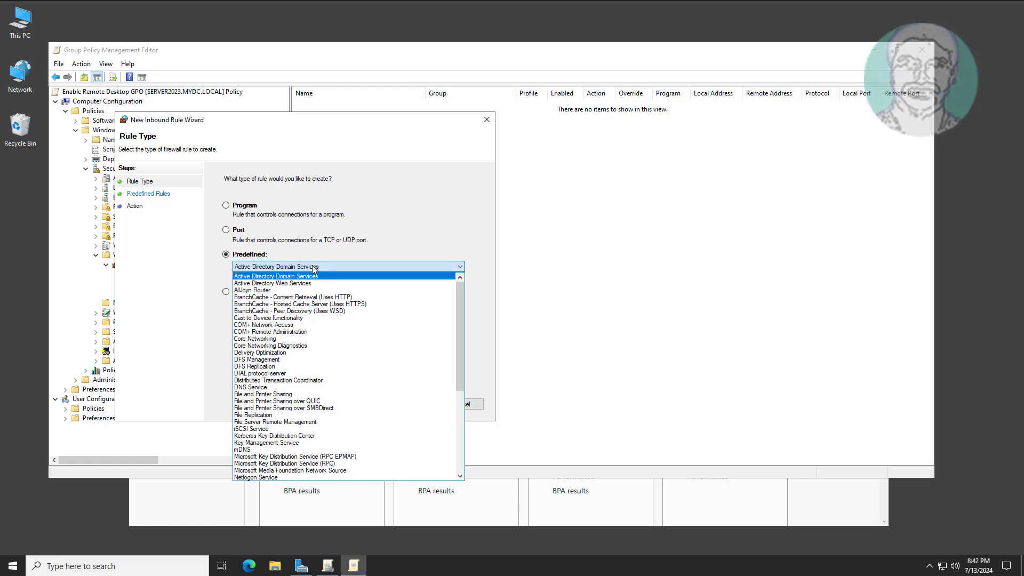
pyautogui.press('r')
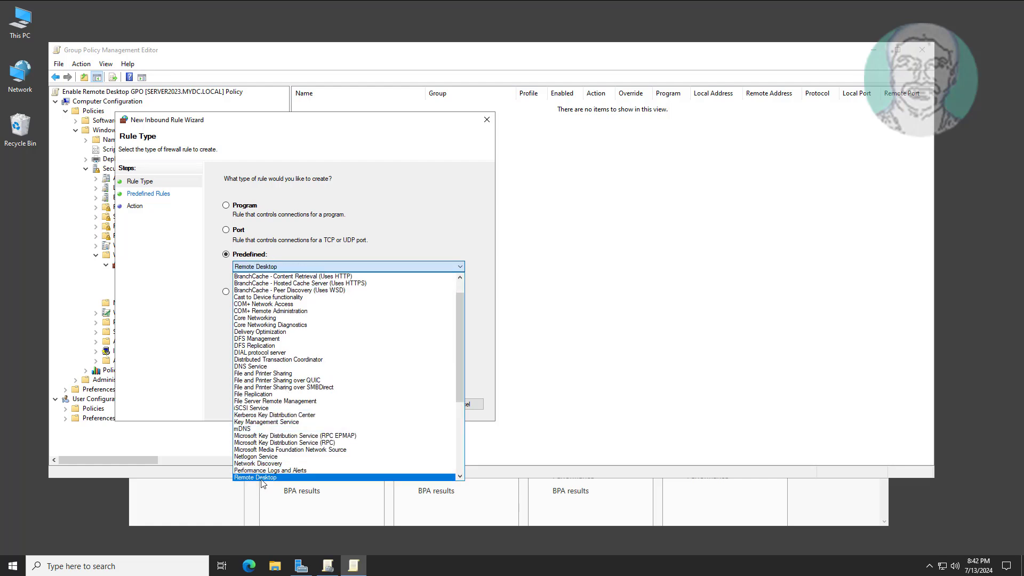
pyautogui.click(261, 479)
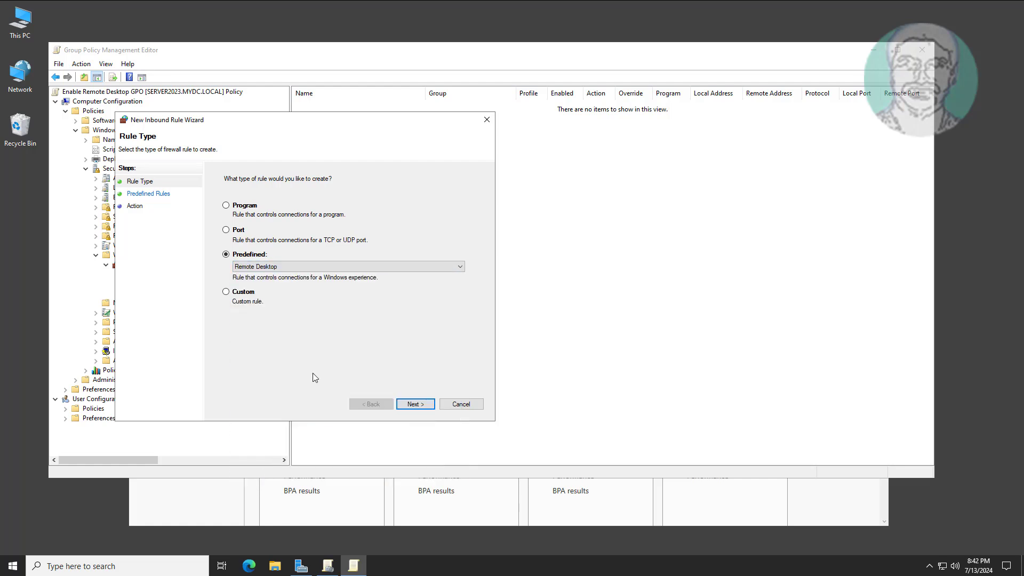
pyautogui.click(415, 404)
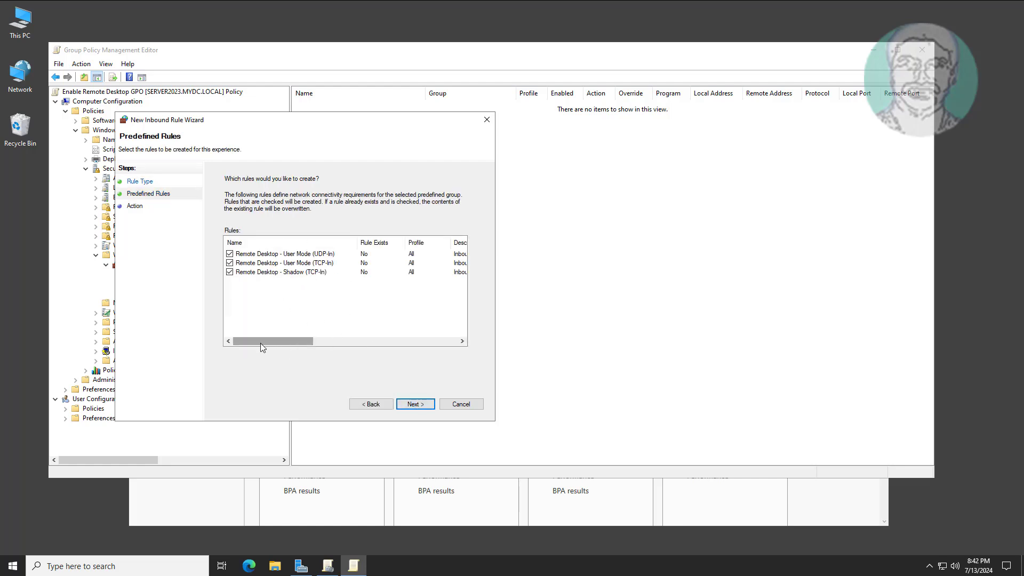
pyautogui.moveTo(260, 342); pyautogui.dragTo(219, 341)
pyautogui.click(424, 406)
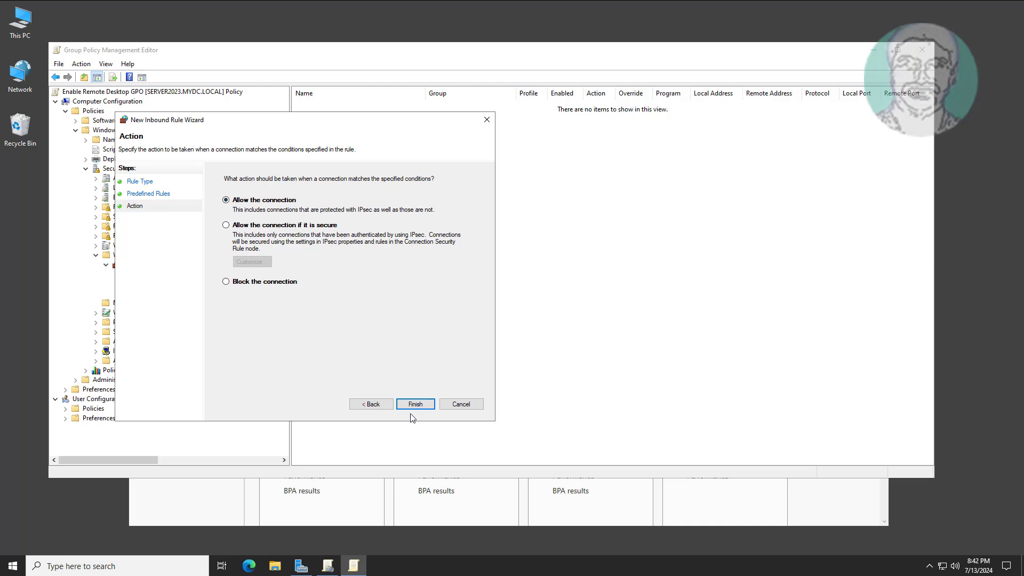
pyautogui.click(414, 406)
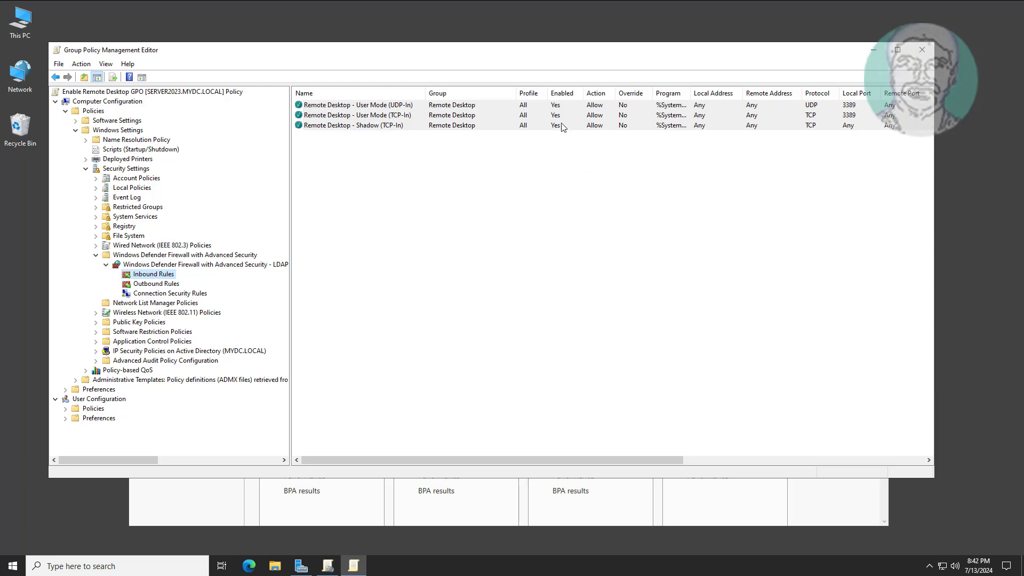
# Close the editor, link Enable Remote Desktop GPO to Domain Controllers, and return to Server Manager.
pyautogui.click(922, 51)
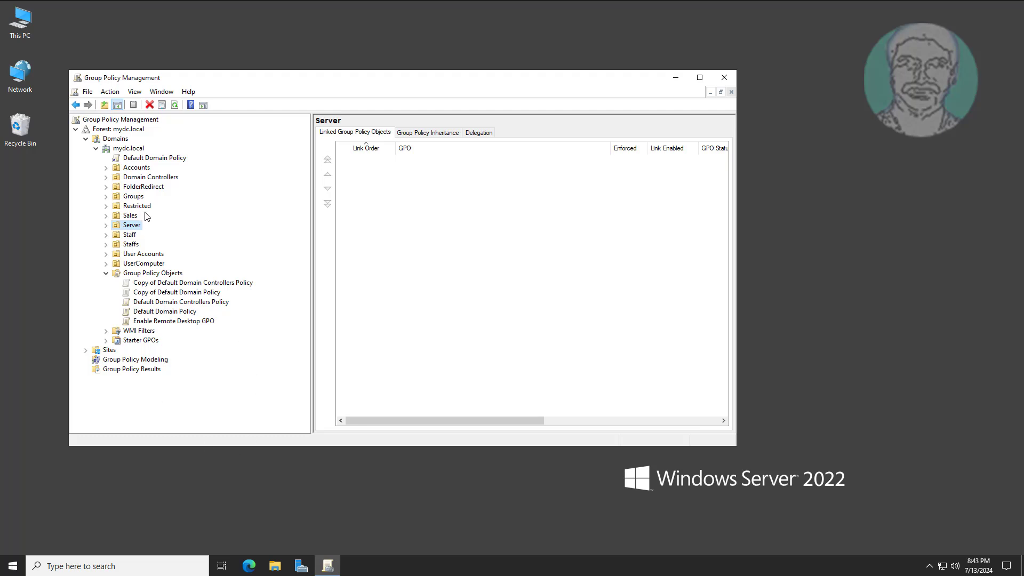
pyautogui.click(106, 177)
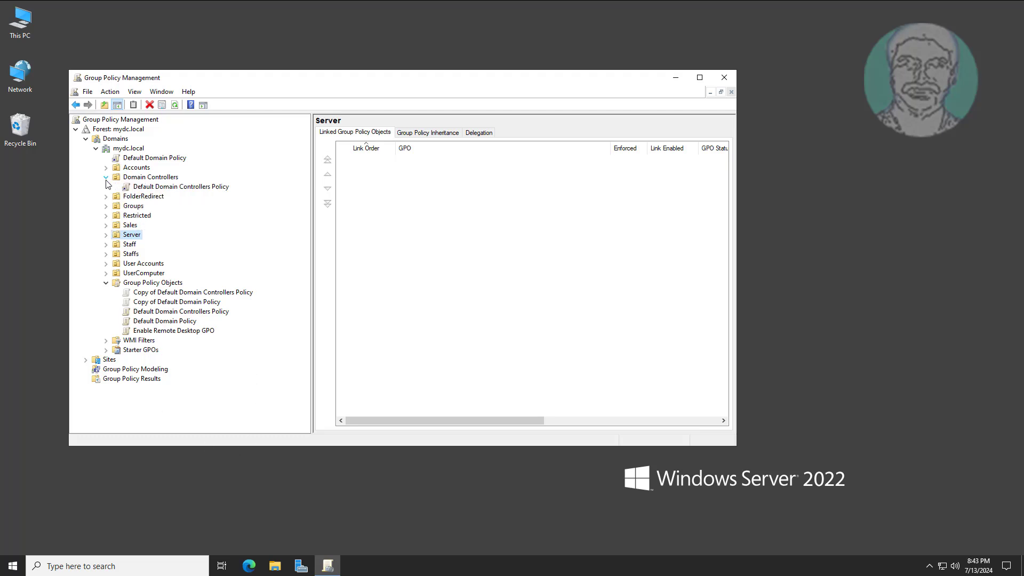
pyautogui.click(106, 177)
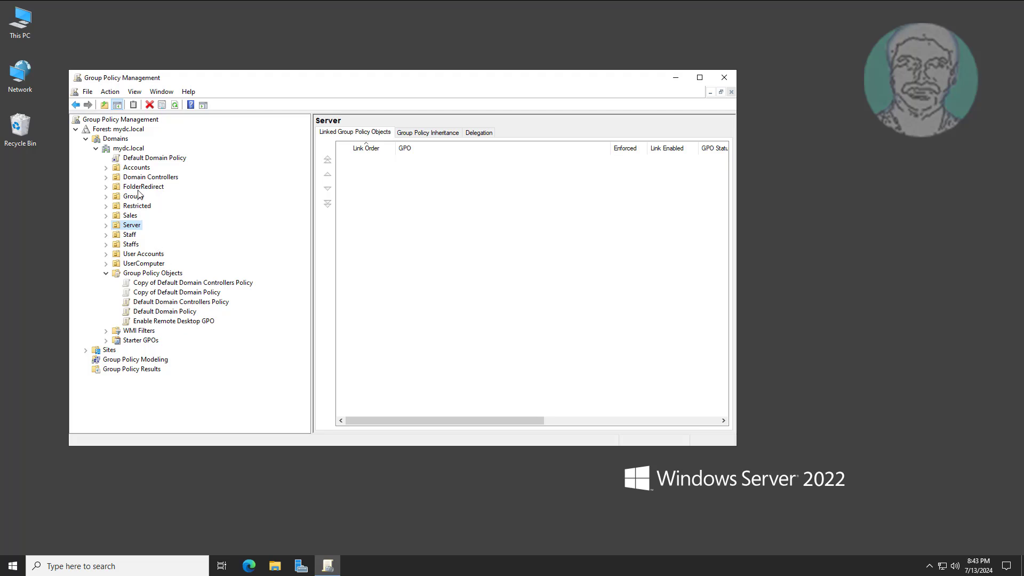
pyautogui.click(154, 178)
pyautogui.rightClick(164, 177)
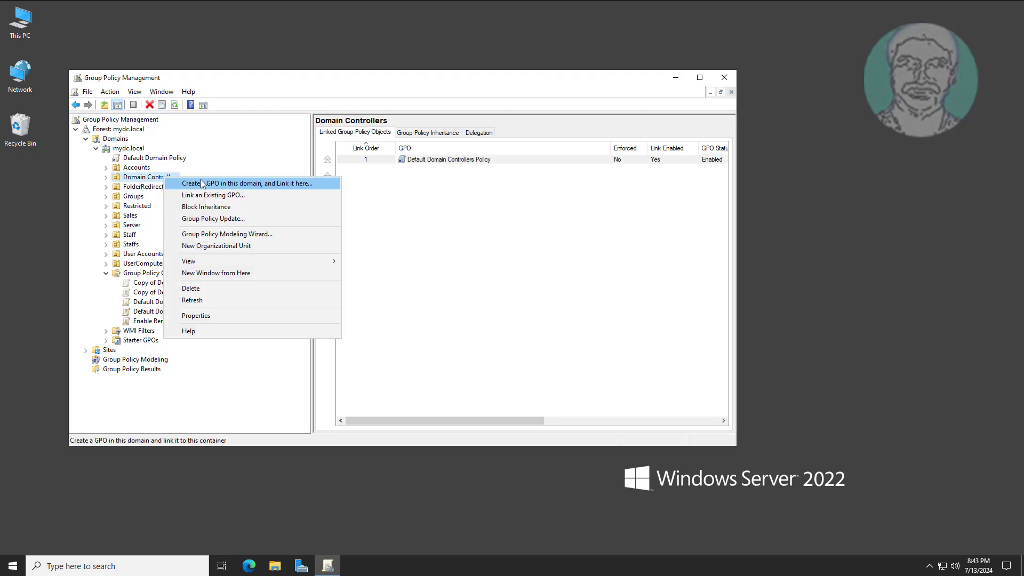
pyautogui.click(219, 197)
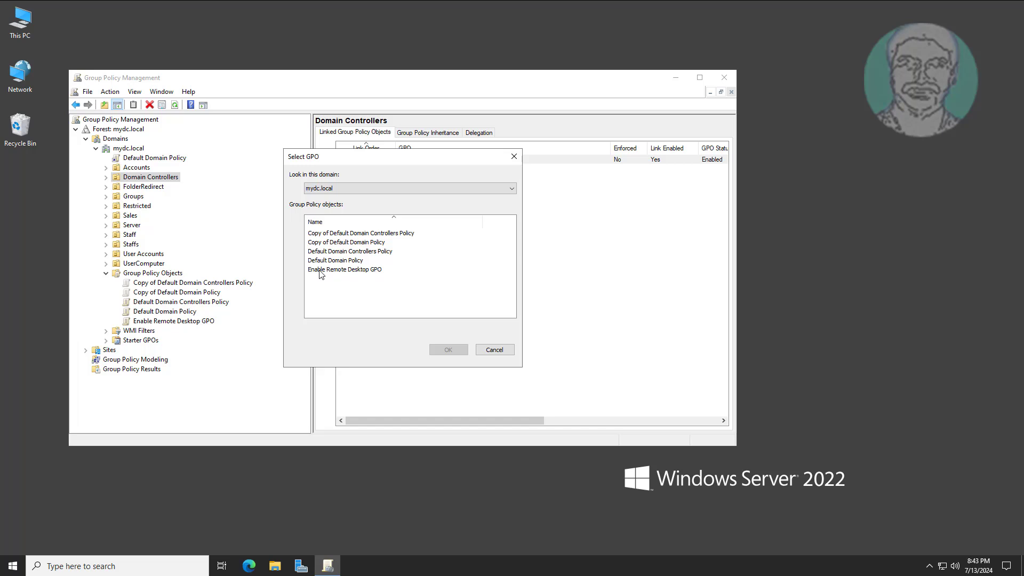
pyautogui.click(348, 270)
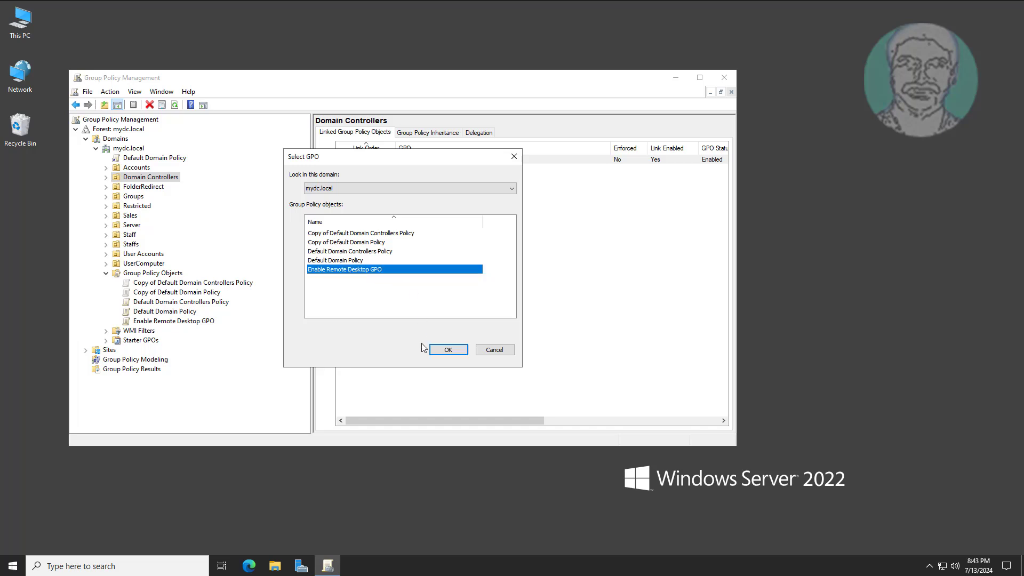
pyautogui.click(447, 350)
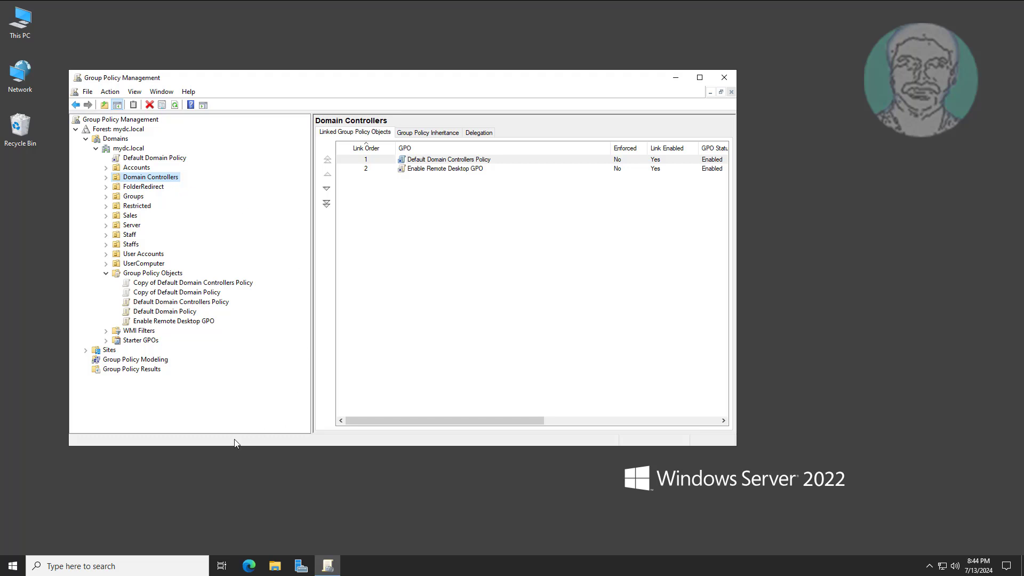
pyautogui.click(301, 565)
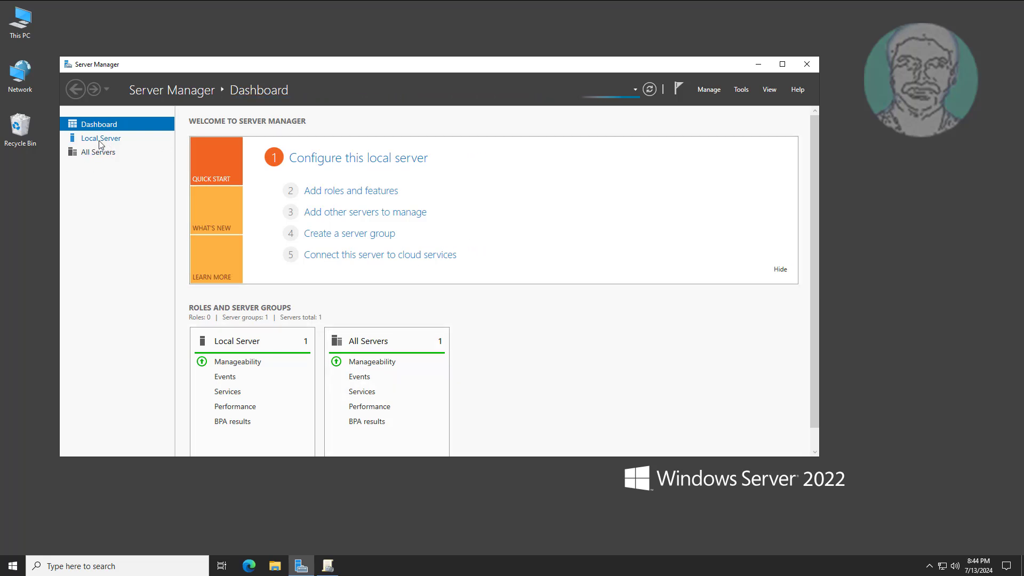
# Review the Remote tab in the server's System Properties, then minimize Server Manager and close Group Policy Management.
pyautogui.click(88, 140)
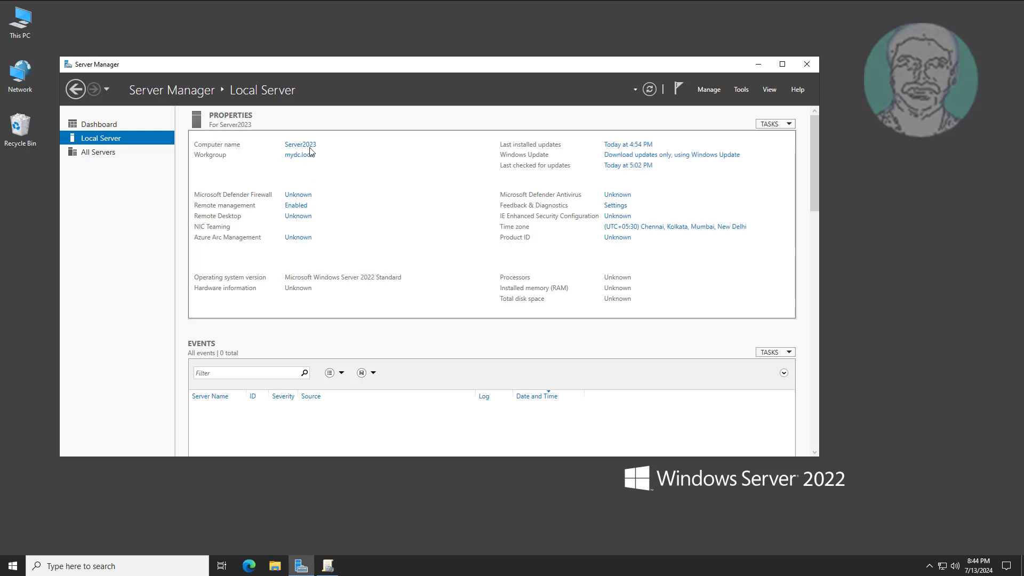
pyautogui.click(309, 146)
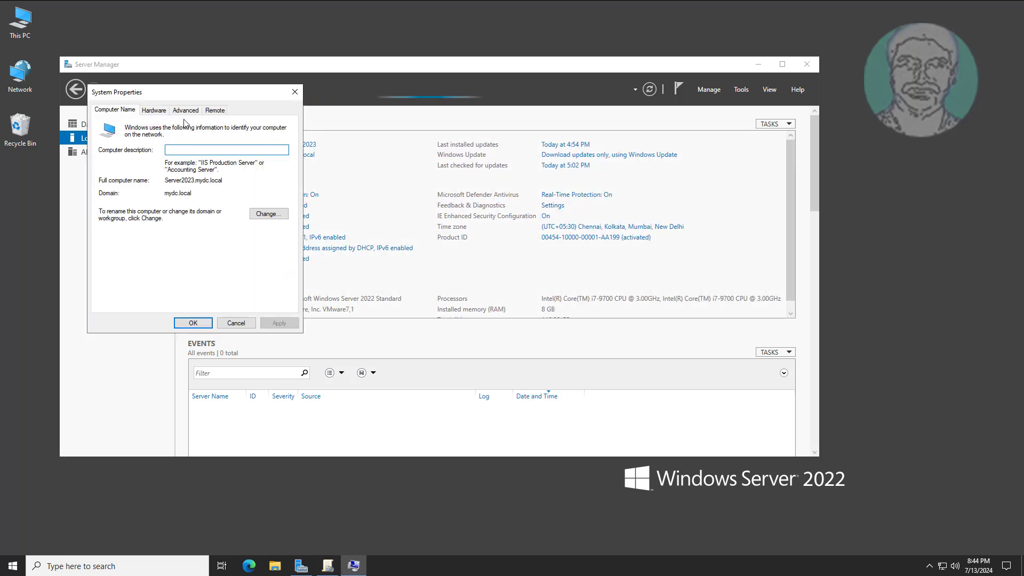
pyautogui.click(215, 110)
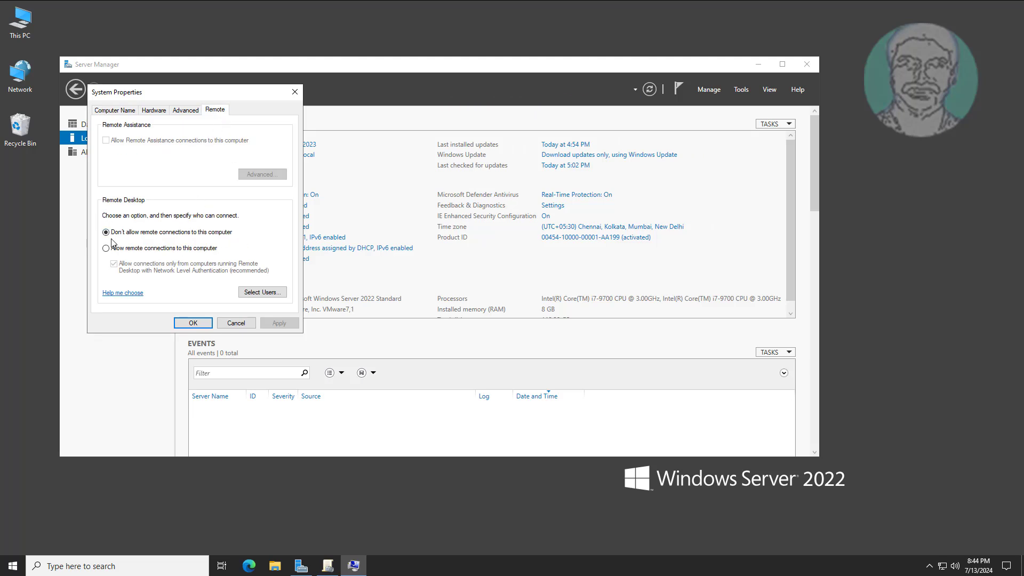
pyautogui.click(239, 324)
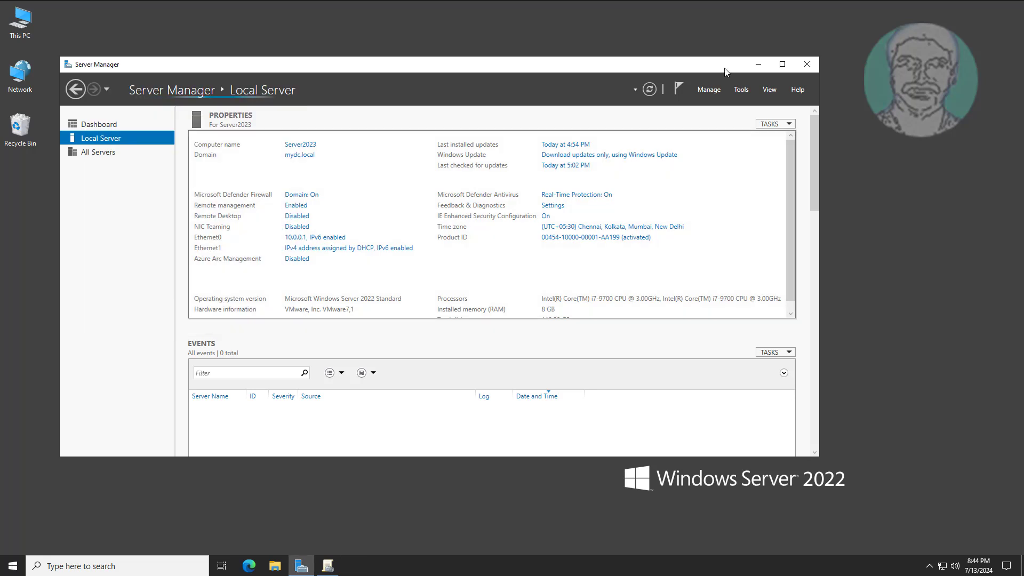
pyautogui.click(758, 64)
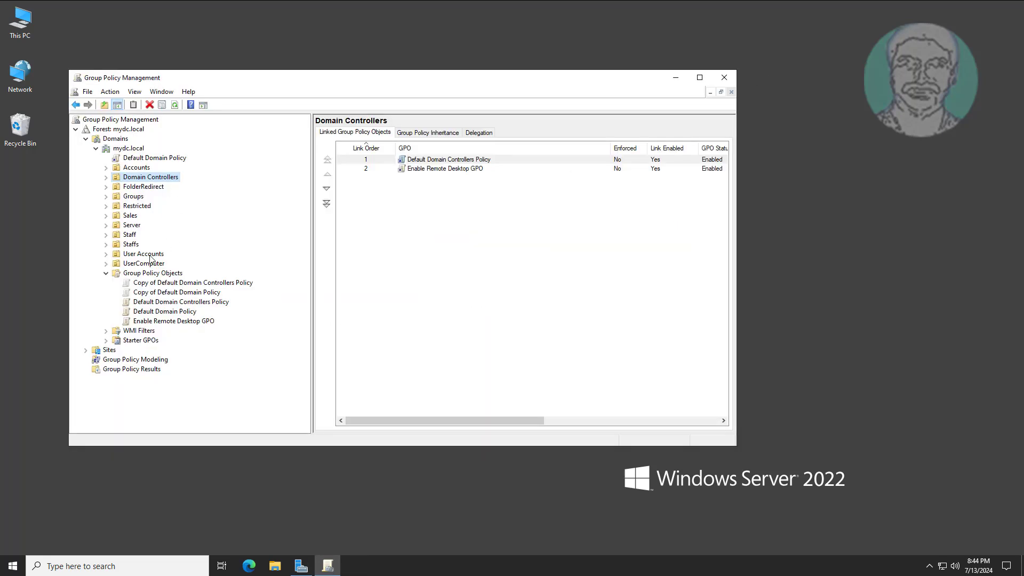
pyautogui.click(724, 80)
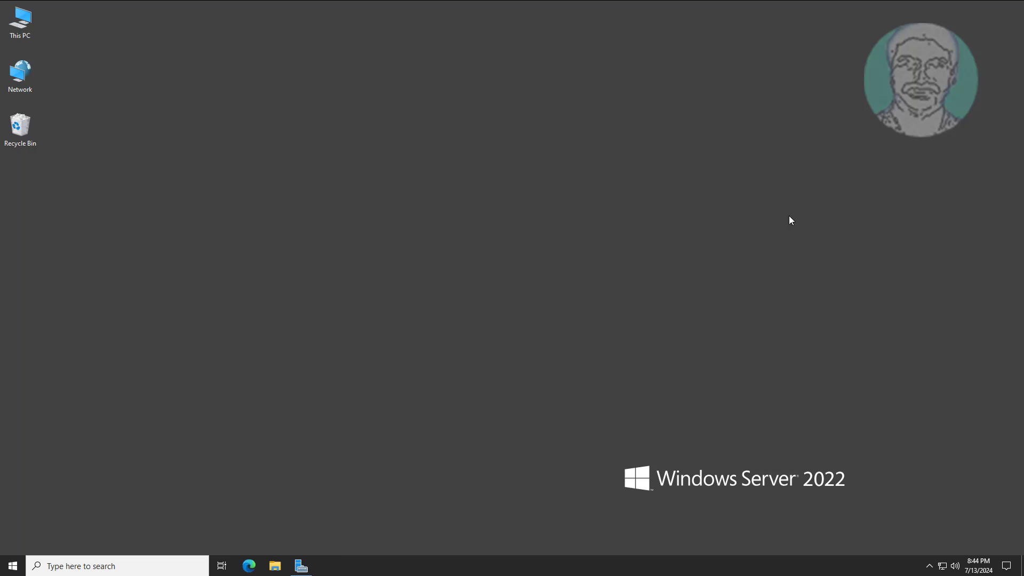
# Open Command Prompt via search and run gpupdate /force.
pyautogui.click(120, 568)
pyautogui.write('cmd')
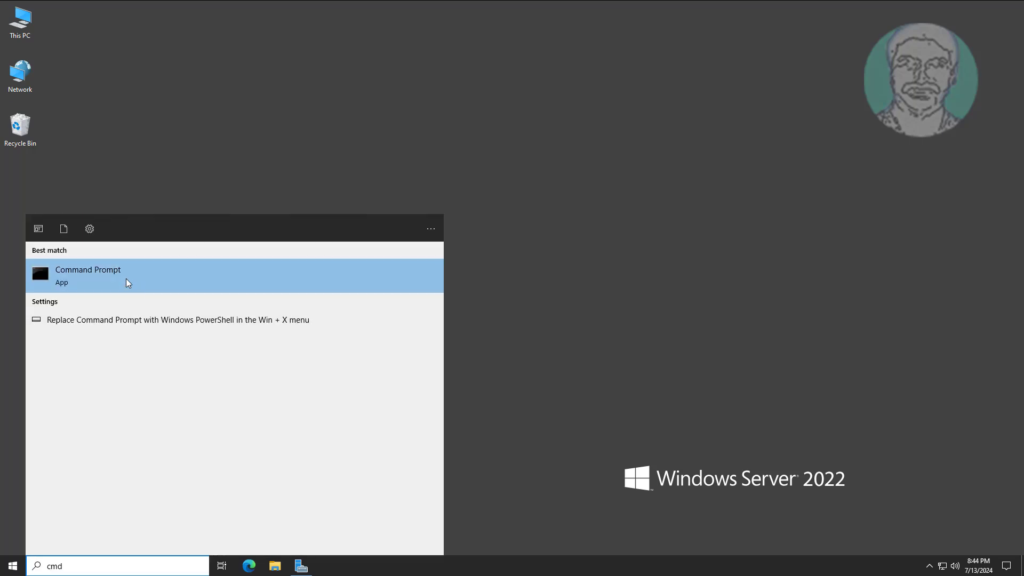
pyautogui.click(125, 279)
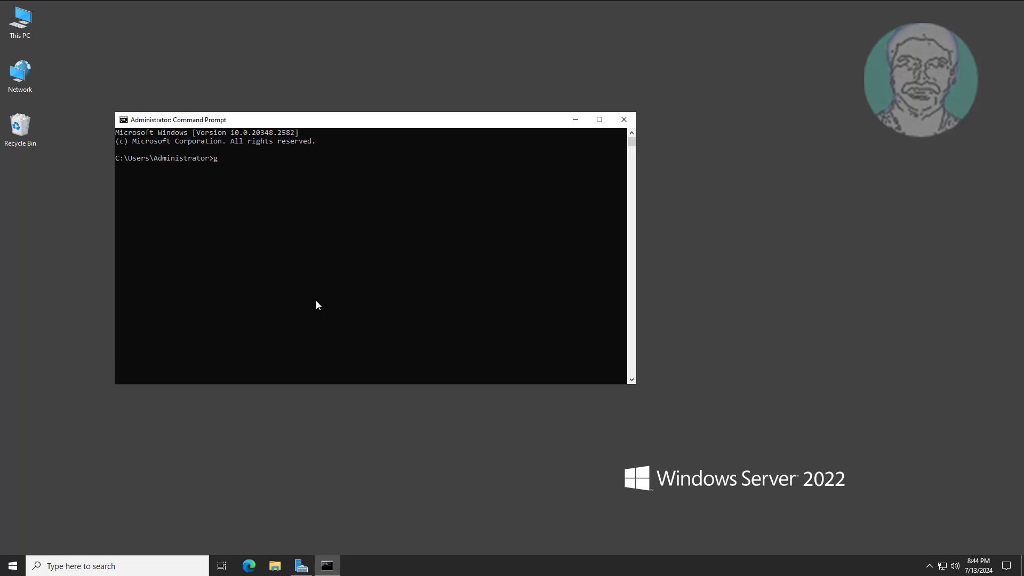
pyautogui.write('gpupdate /force')
pyautogui.press('Return')
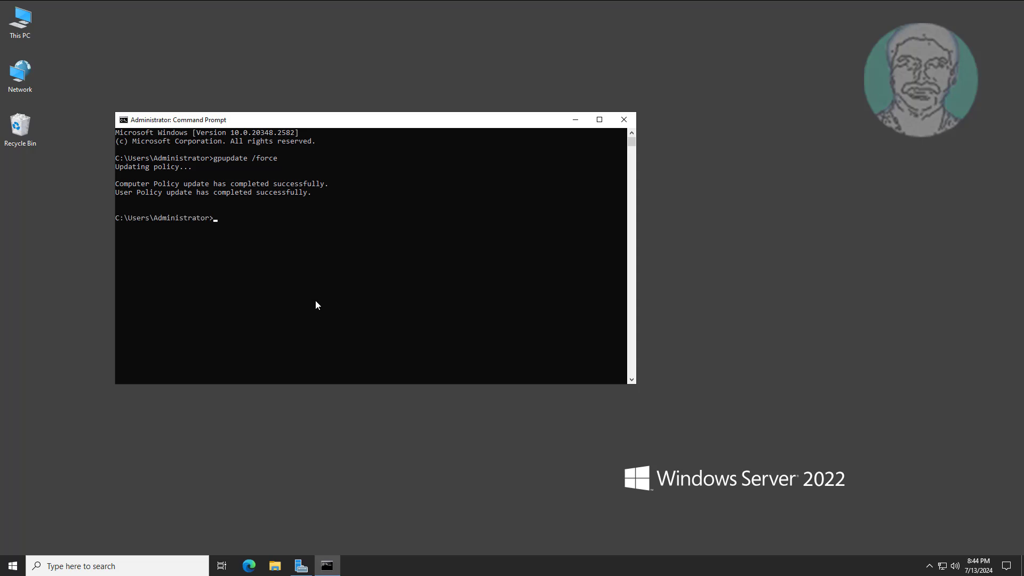
# Exit the console, confirm the Remote tab allows connections with NLA, then close Server Manager.
pyautogui.write('exit')
pyautogui.press('Return')
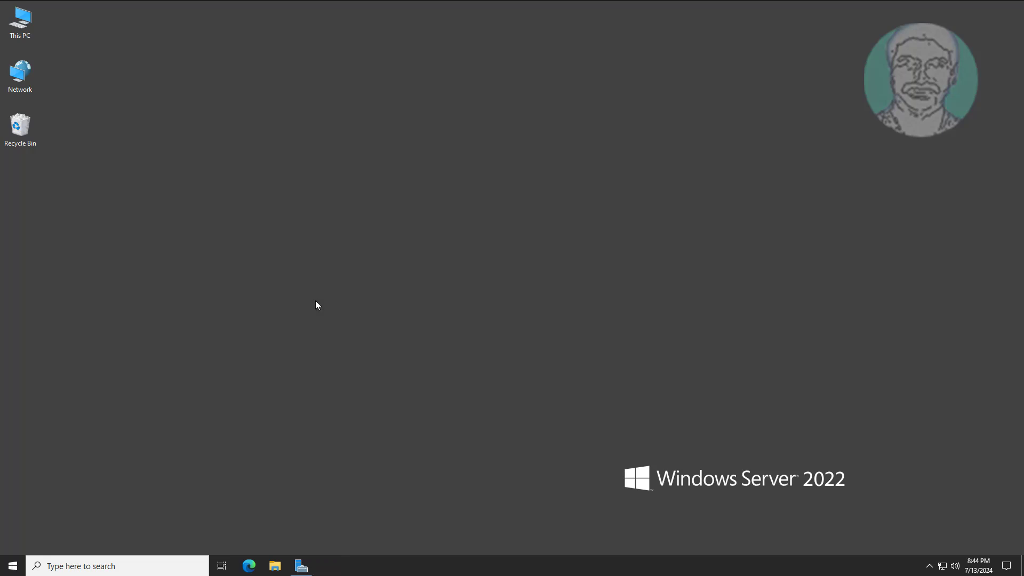
pyautogui.click(302, 566)
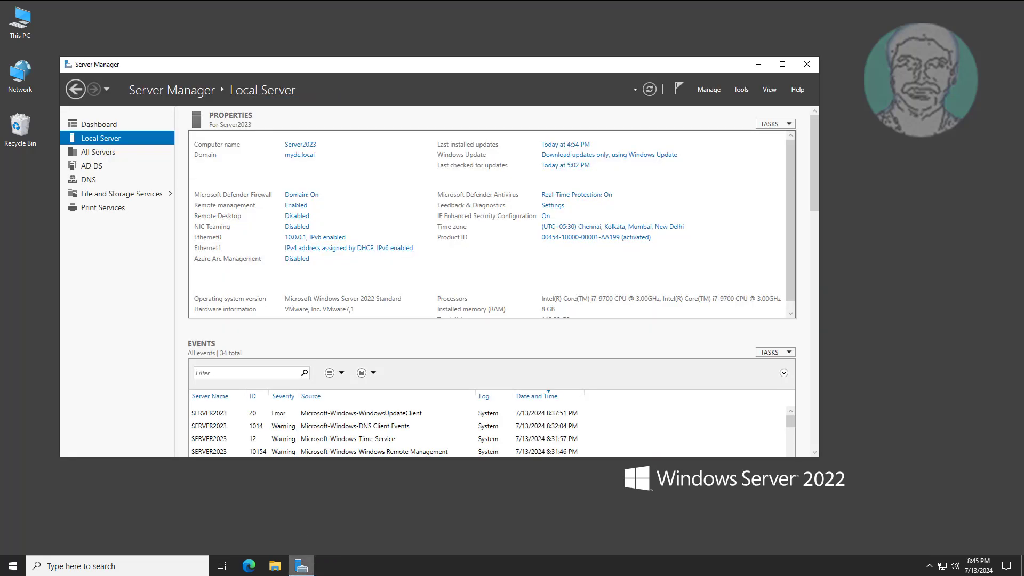
pyautogui.click(302, 144)
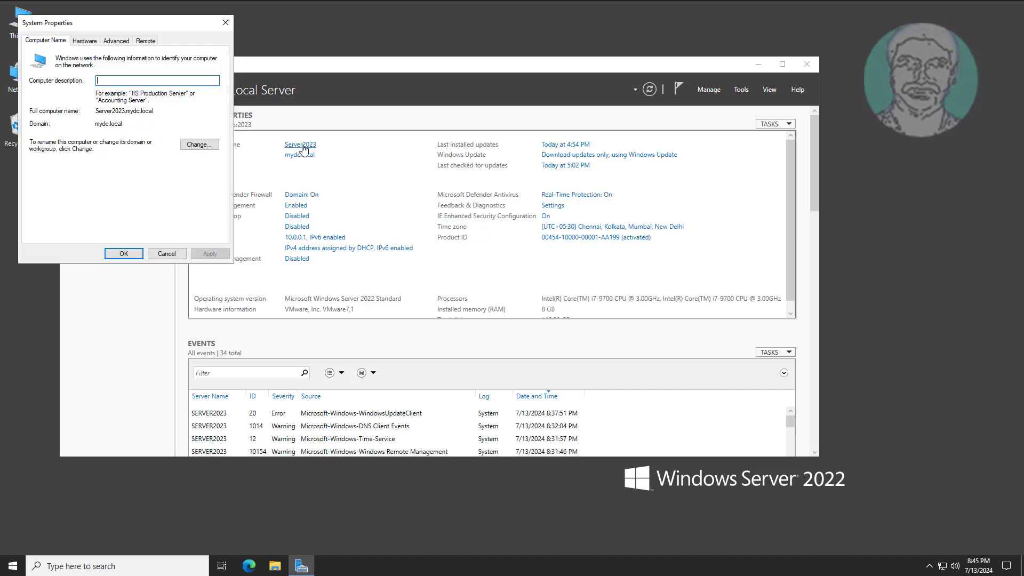
pyautogui.click(142, 42)
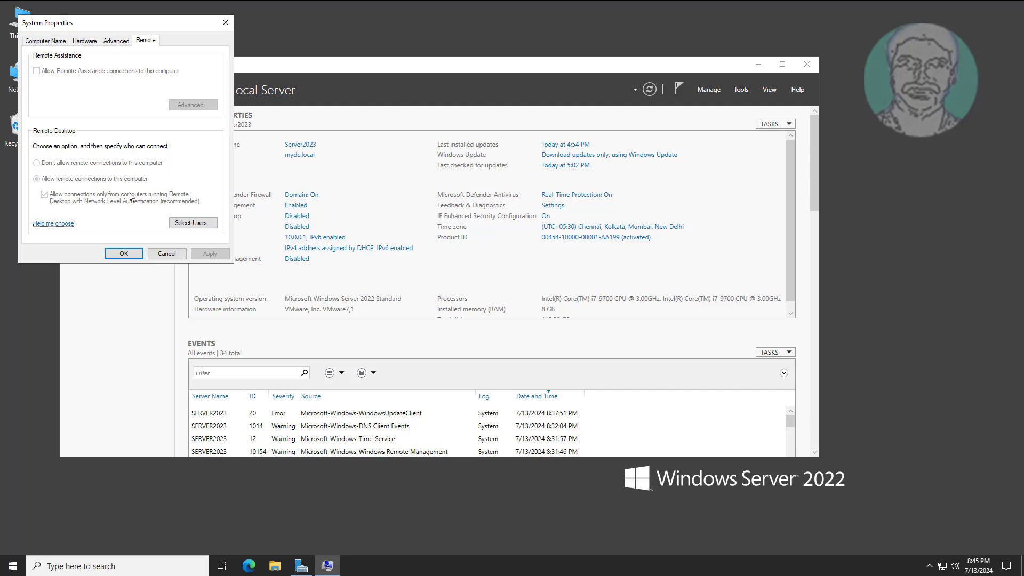
pyautogui.click(123, 254)
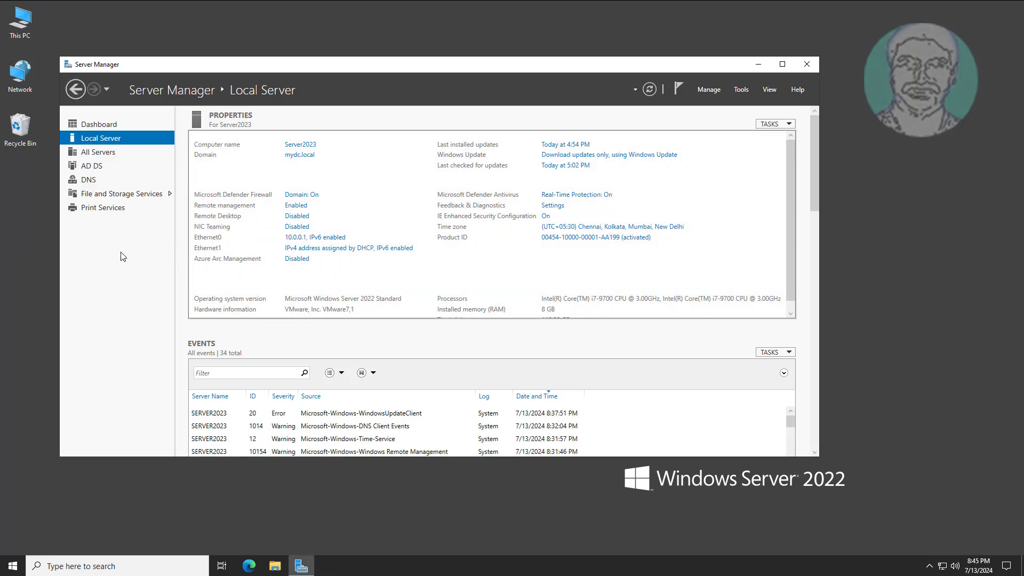
pyautogui.click(808, 70)
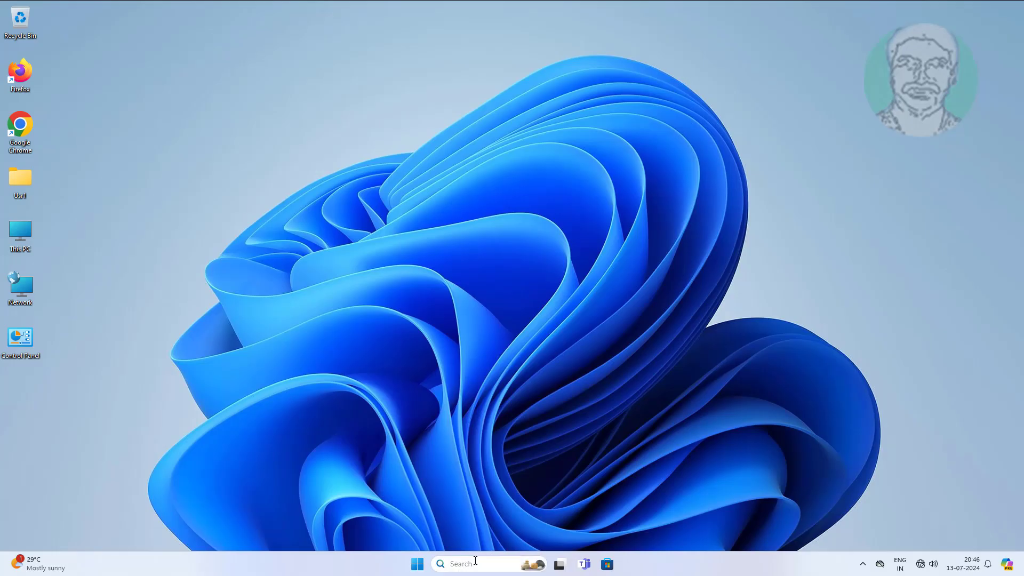
# Launch Remote Desktop Connection and connect to the server at 10.0.0.1.
pyautogui.click(480, 561)
pyautogui.write('rem')
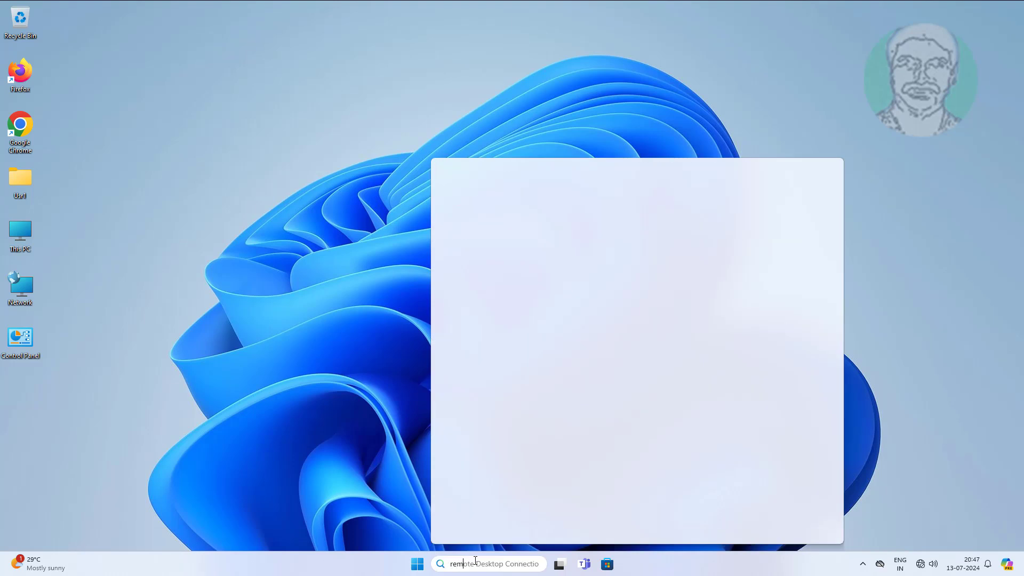
pyautogui.write('ote desk')
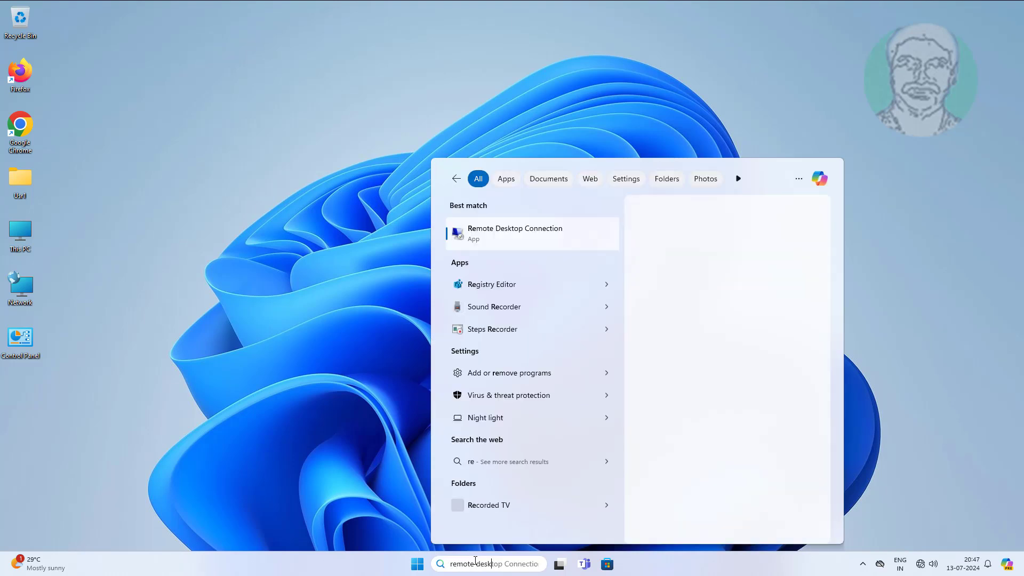
pyautogui.write('top')
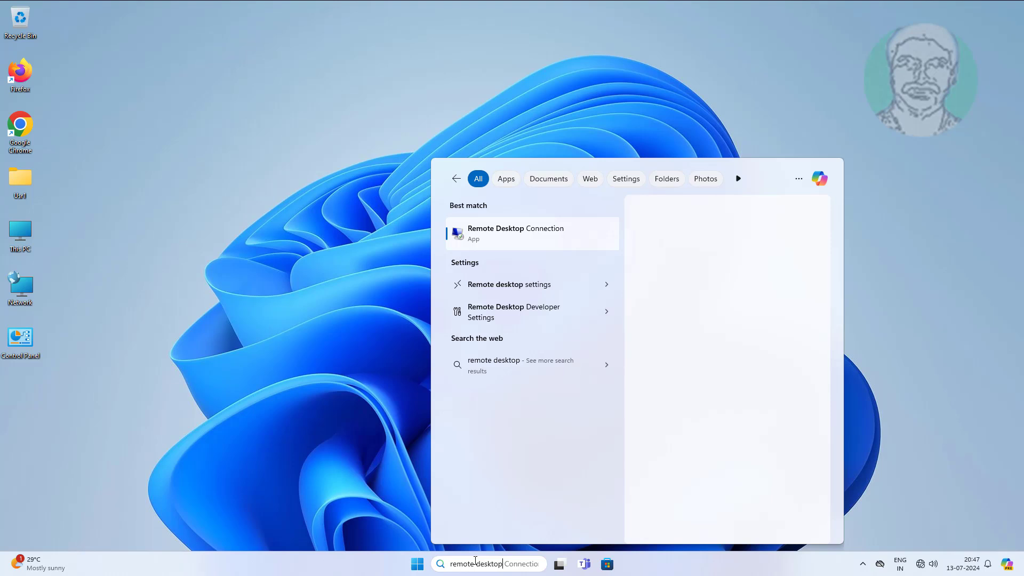
pyautogui.write(' connectio')
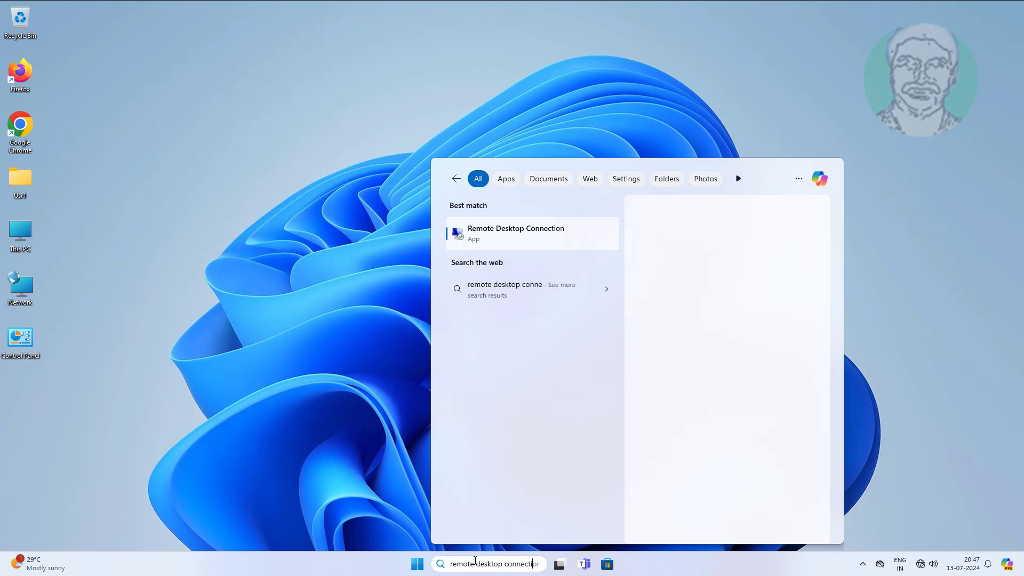
pyautogui.write('n')
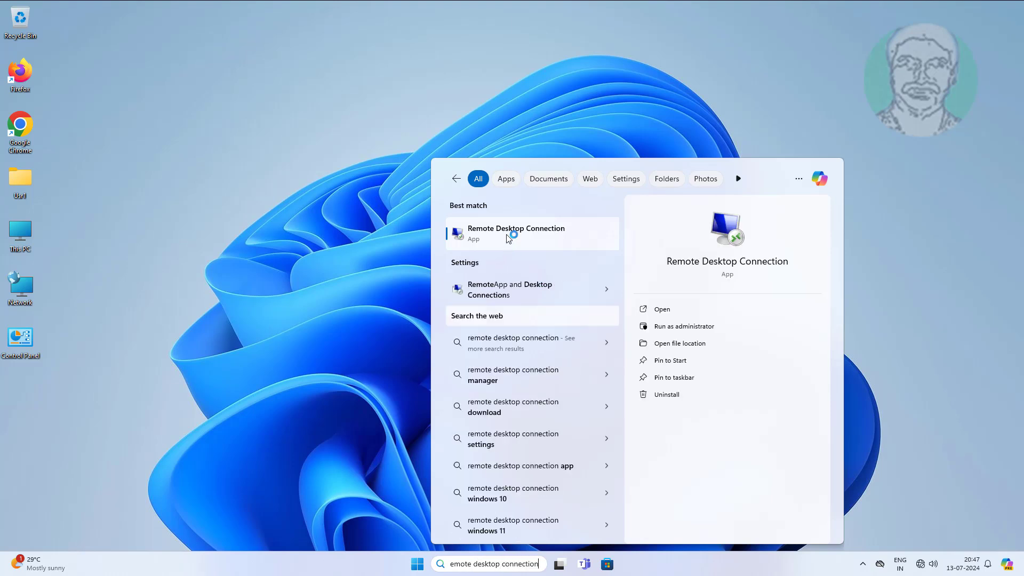
pyautogui.click(509, 237)
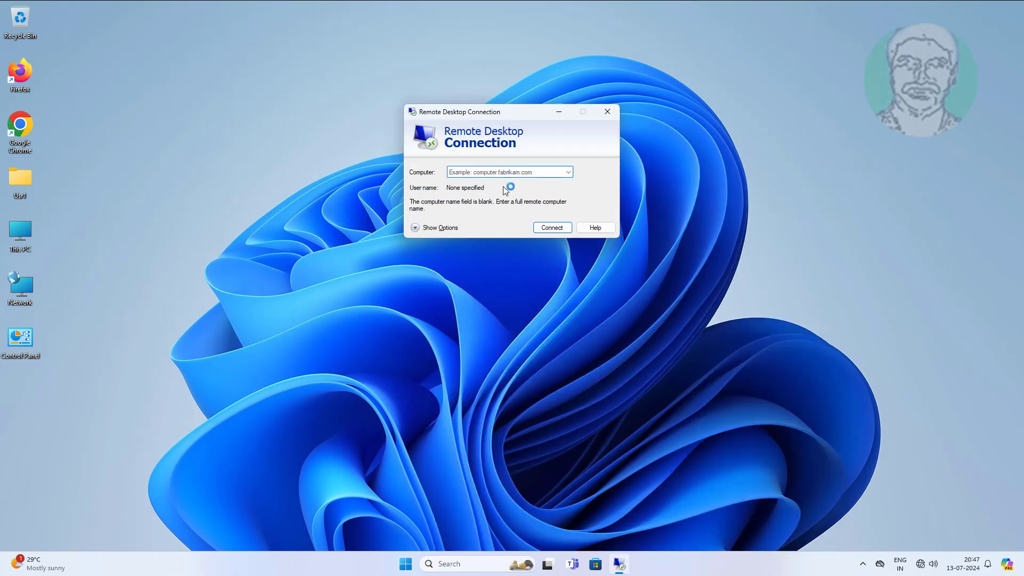
pyautogui.write('10.')
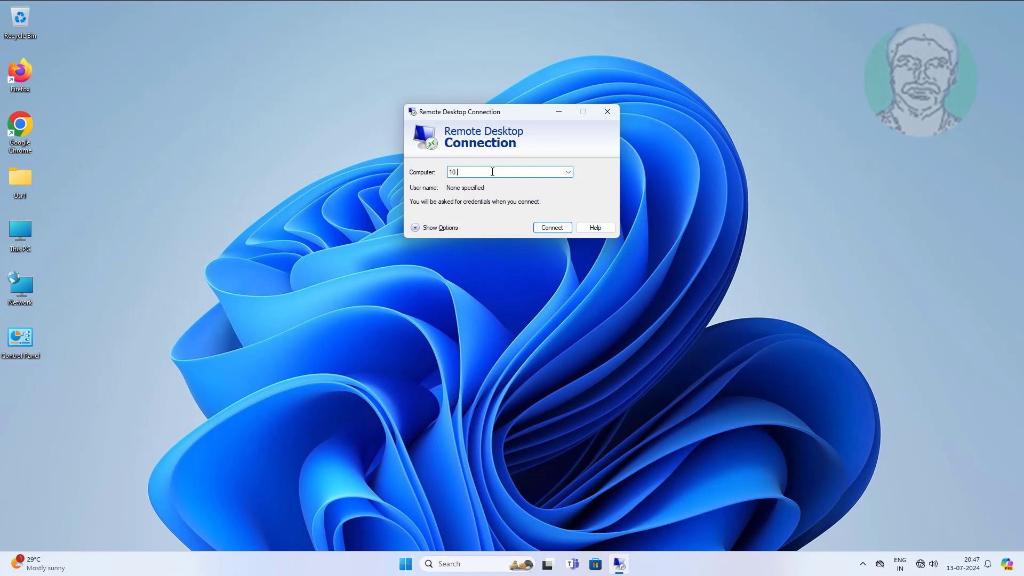
pyautogui.write('0.0.1')
pyautogui.click(559, 230)
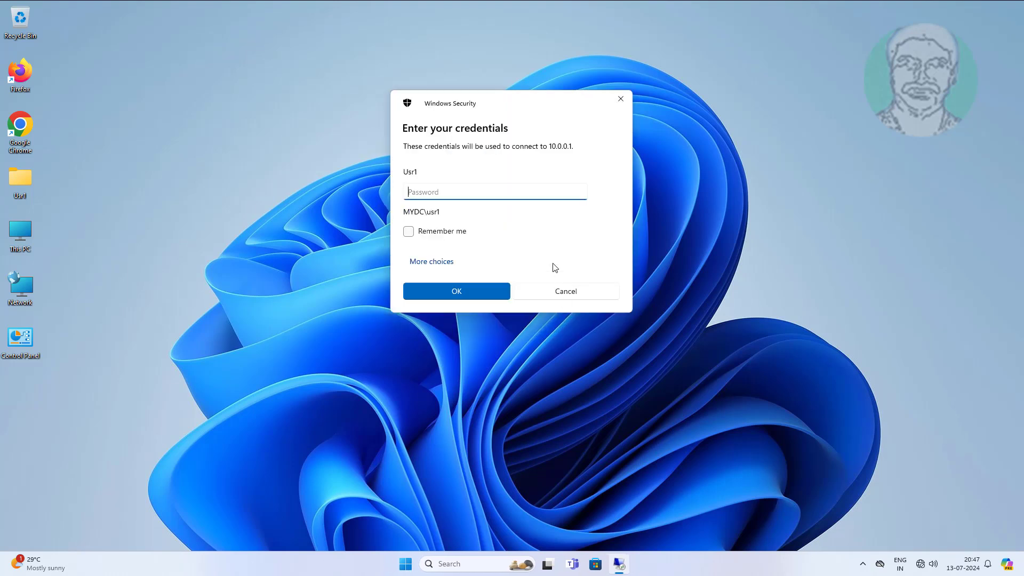
# Sign in with a different account as Administrator, entering its password after one failed attempt.
pyautogui.click(443, 262)
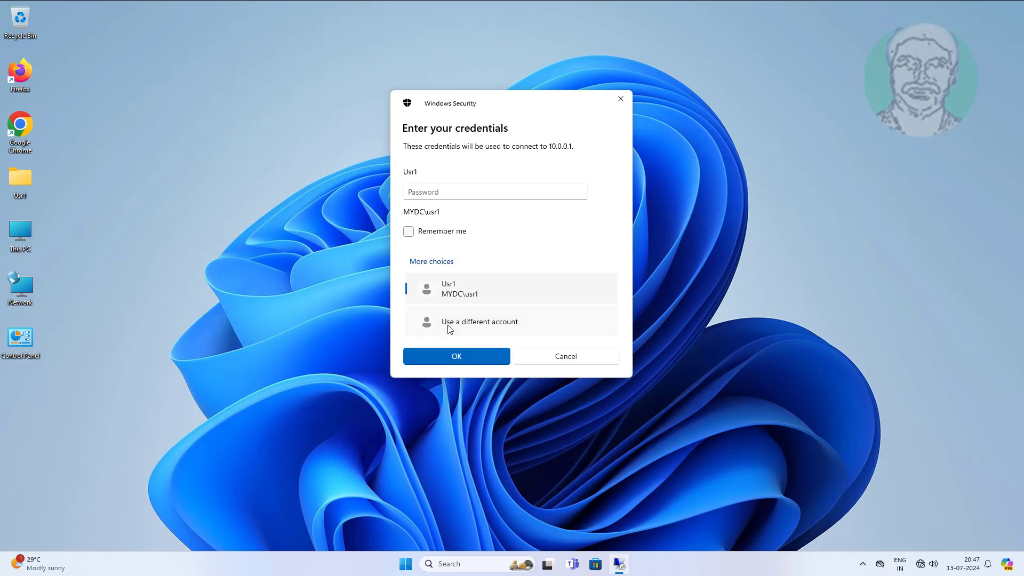
pyautogui.click(448, 326)
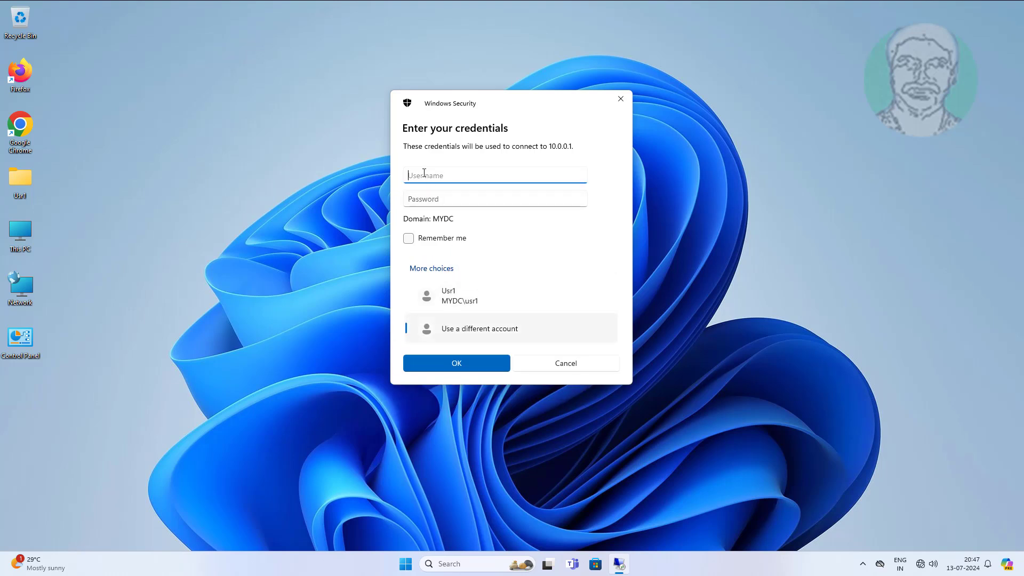
pyautogui.write('Administrator')
pyautogui.press('Tab')
pyautogui.press('Return')
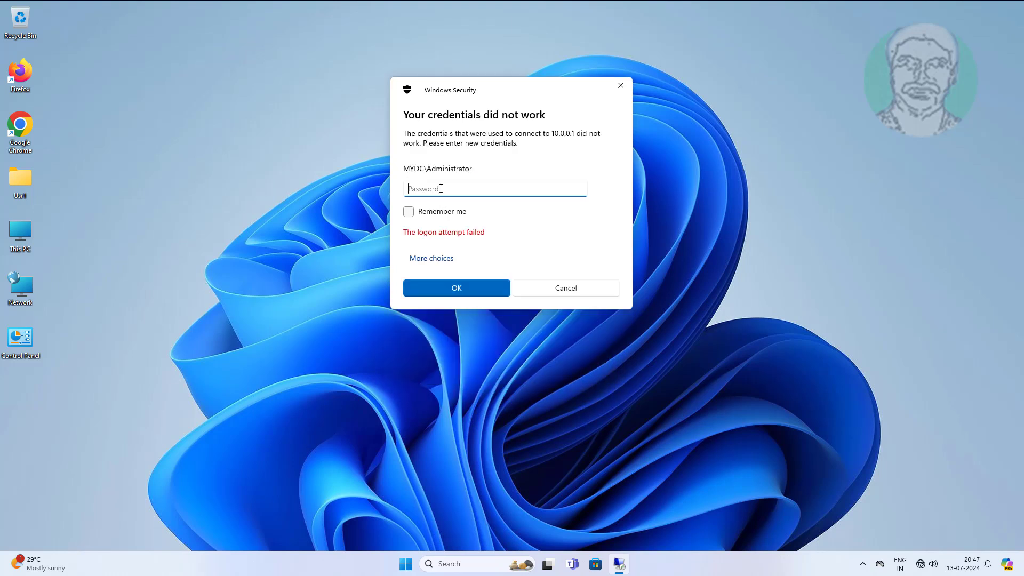
pyautogui.write('P@s')
pyautogui.press('Return')
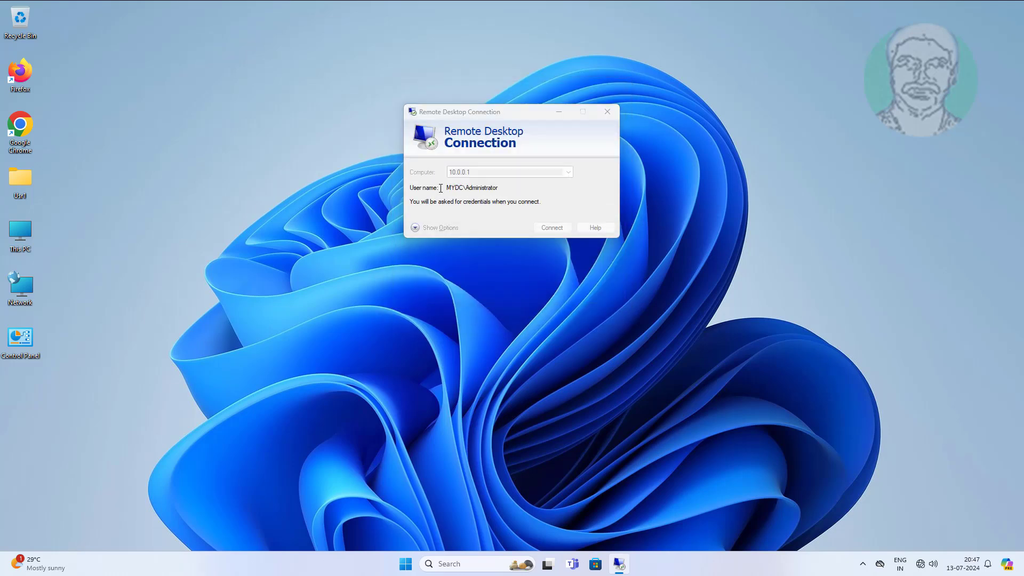
# Accept the certificate warning to reach the remote server desktop, then disconnect the session.
pyautogui.click(546, 264)
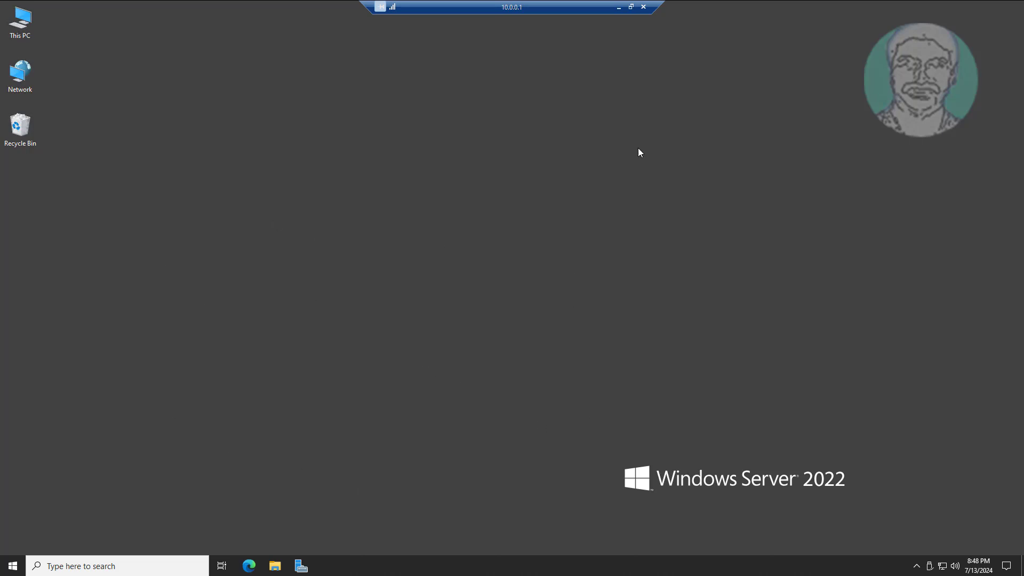
pyautogui.click(644, 7)
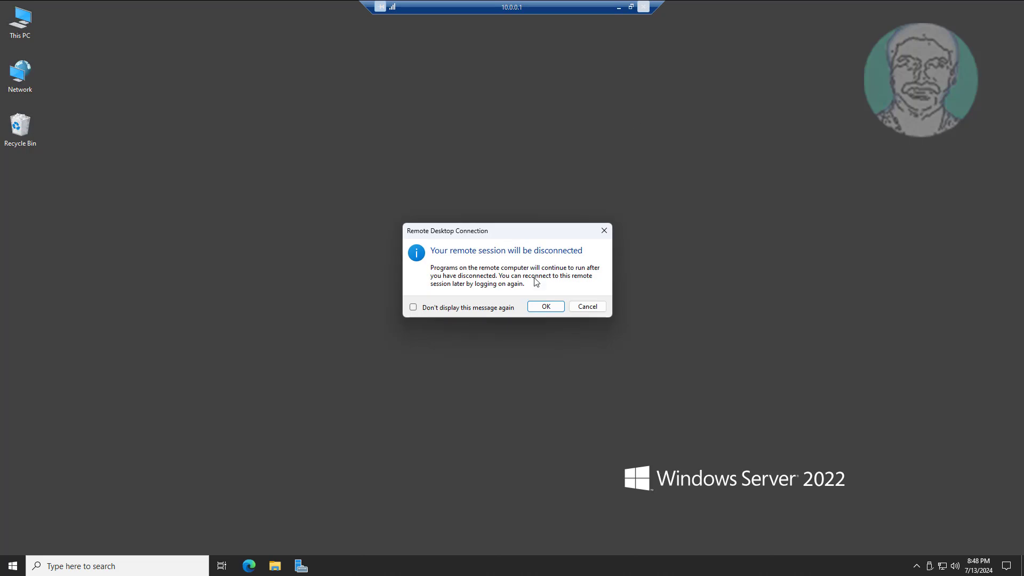
pyautogui.click(545, 307)
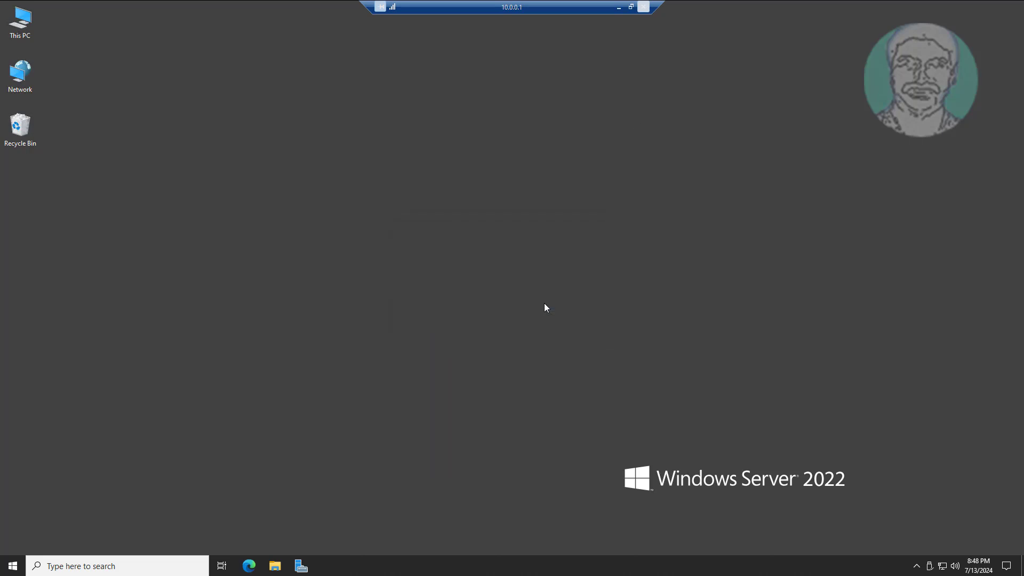